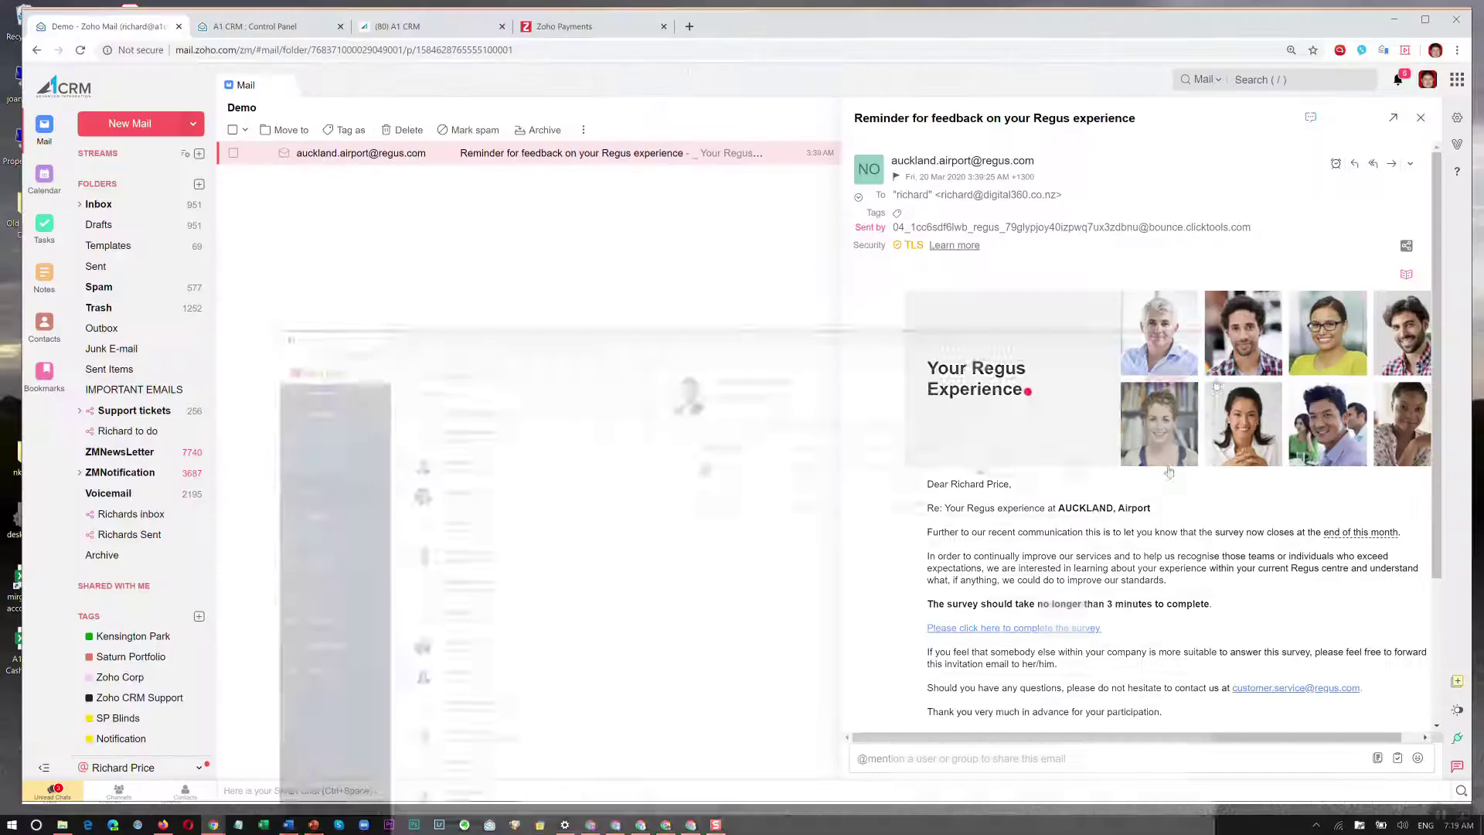
Bring the Chrome window showing the Zoho CRM home page forward from the taskbar.
{"action": "left_click", "coordinate": [666, 824]}
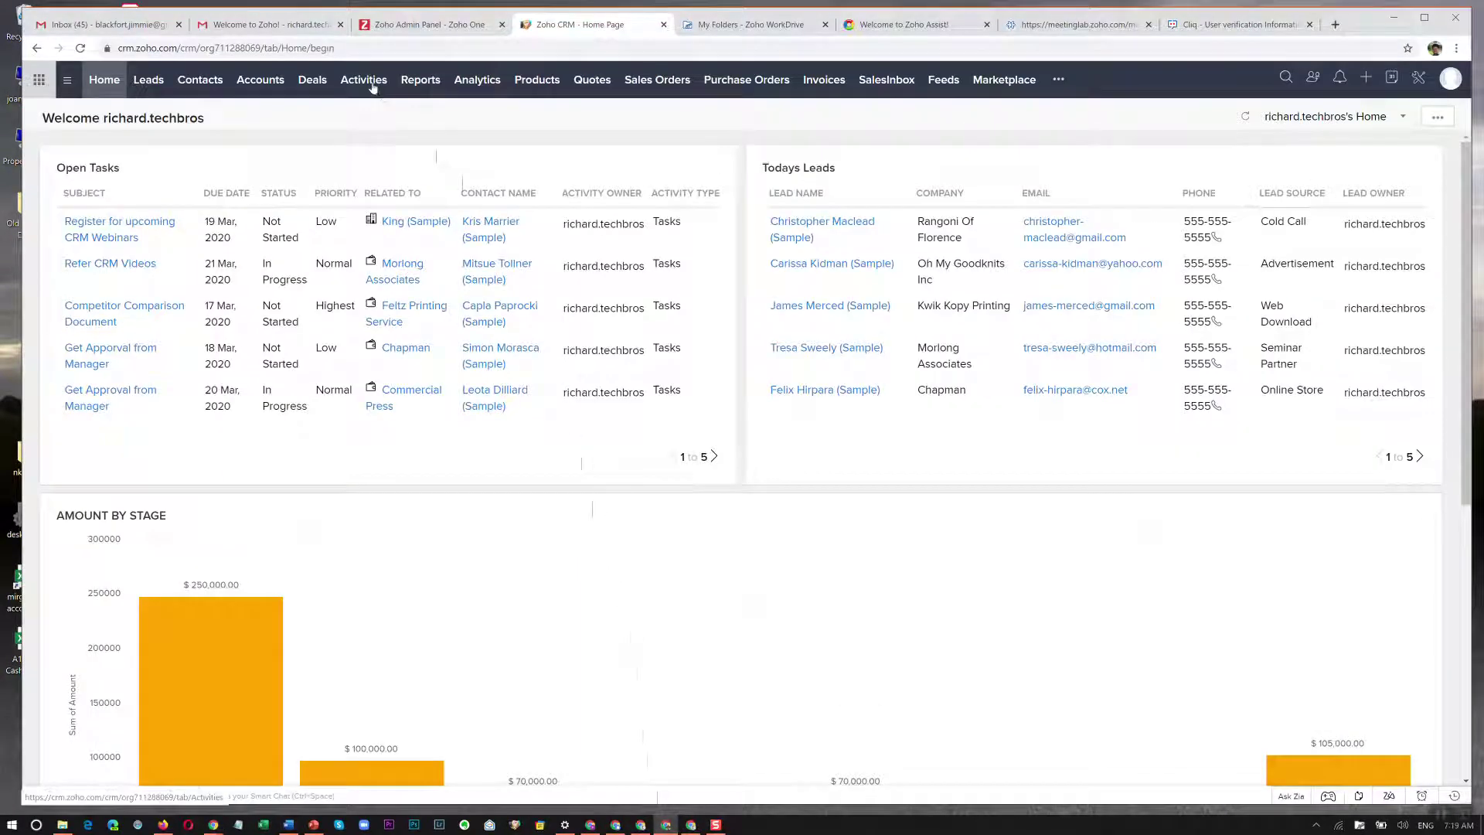
On Zoho Assist, allow notifications and dismiss the training promotion, then go to Zoho Meeting.
{"action": "left_click", "coordinate": [915, 29]}
{"action": "left_click", "coordinate": [232, 125]}
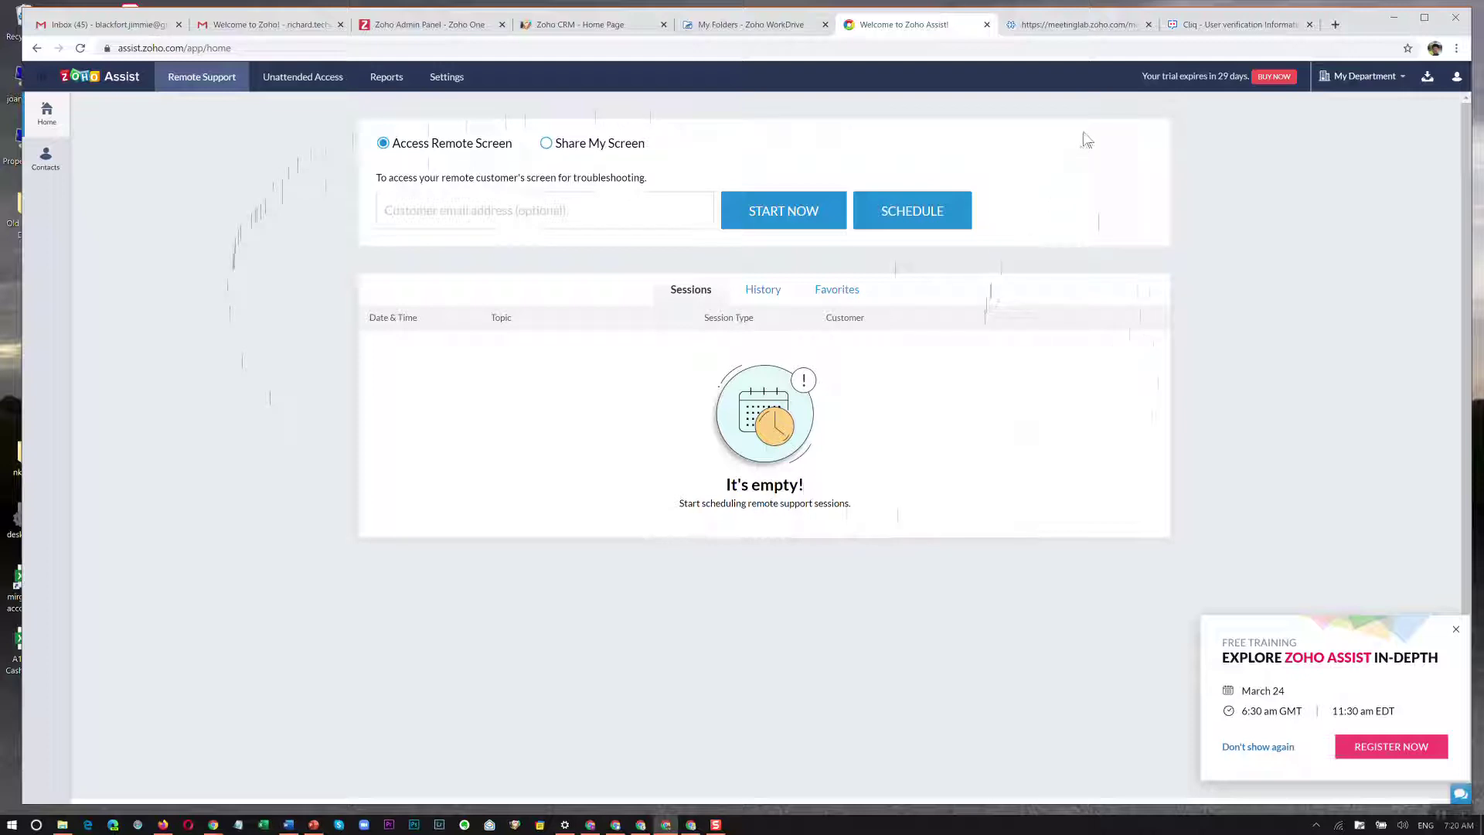
{"action": "left_click", "coordinate": [1456, 628]}
{"action": "left_click", "coordinate": [1082, 26]}
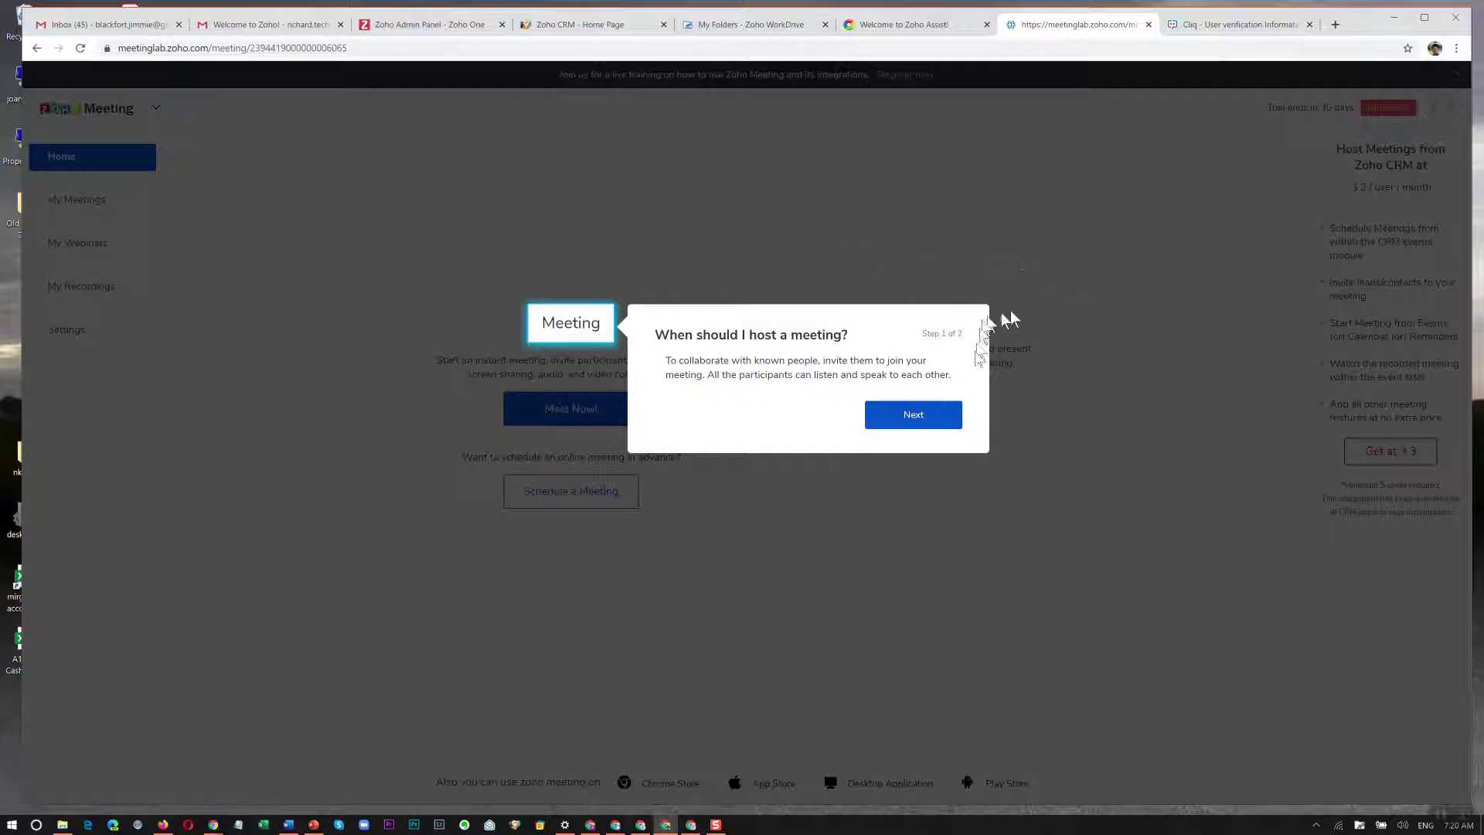
Step through and close Zoho Meeting's intro tour, then move to the Cliq verification tab.
{"action": "left_click", "coordinate": [931, 416]}
{"action": "left_click", "coordinate": [803, 442]}
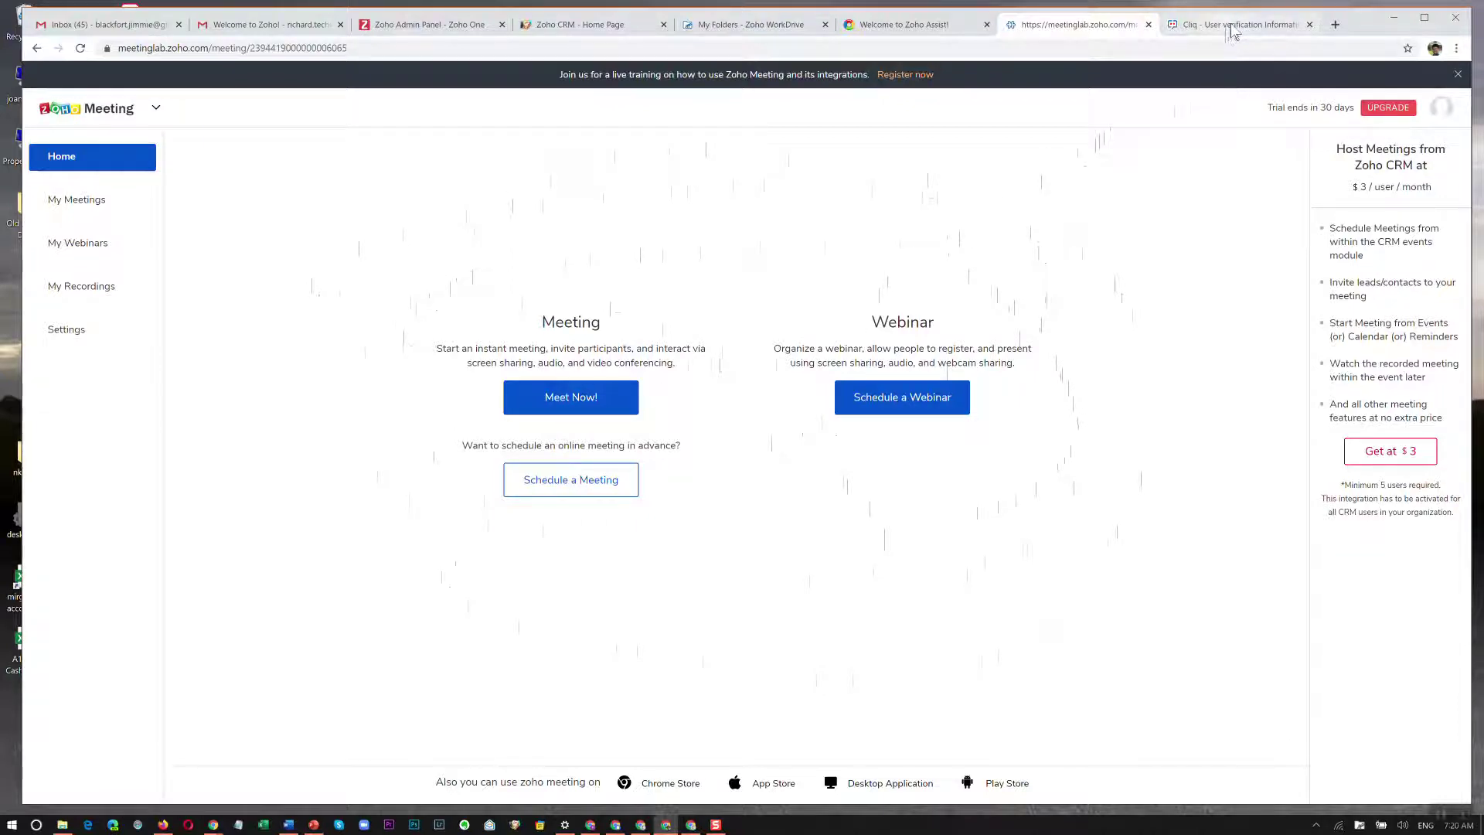
{"action": "left_click", "coordinate": [1233, 29]}
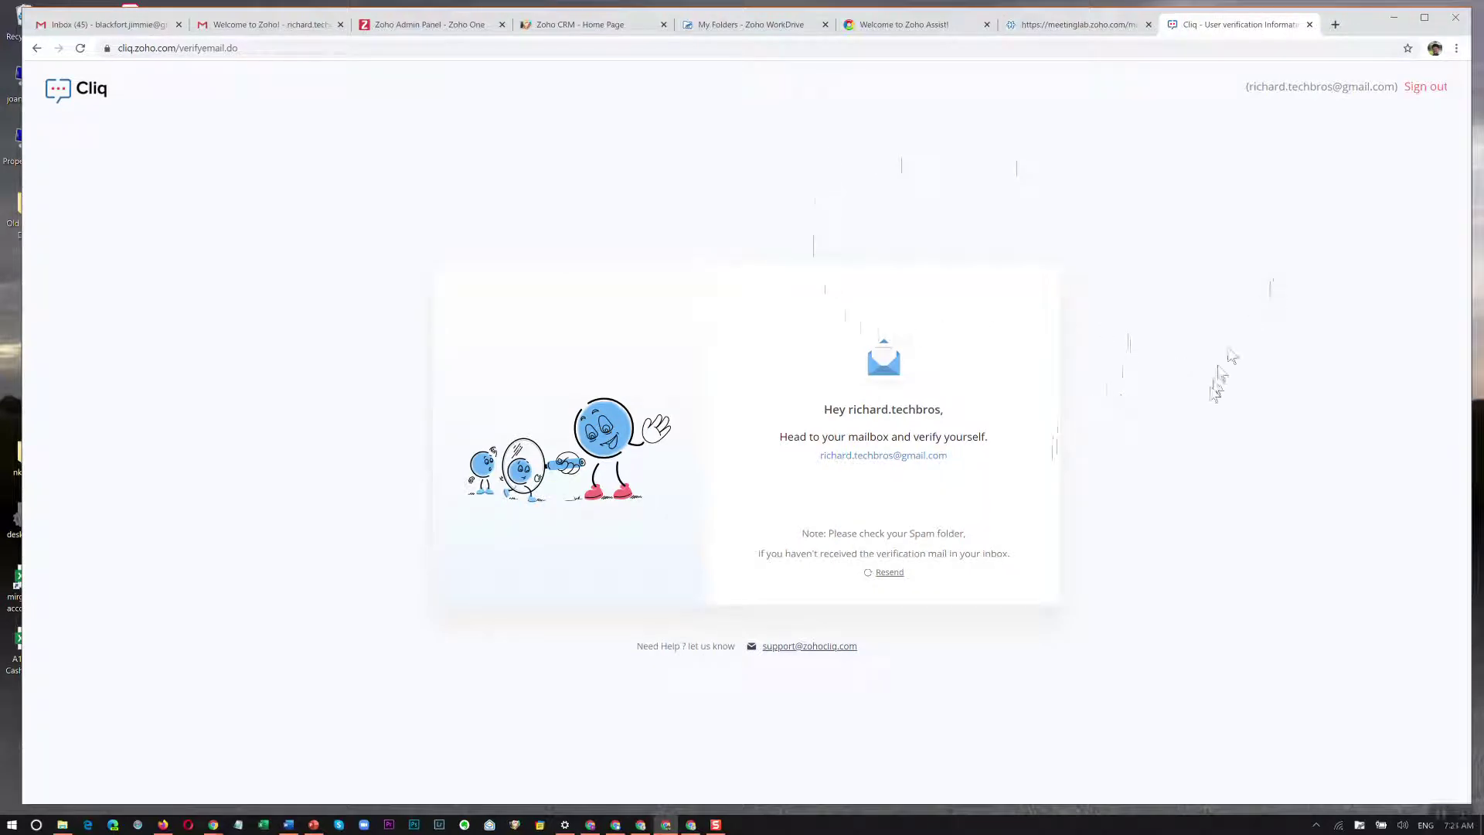
Reload Cliq to get in, open the Taz bot conversation, and dismiss the notification prompt.
{"action": "left_click", "coordinate": [300, 47]}
{"action": "key", "text": "Return"}
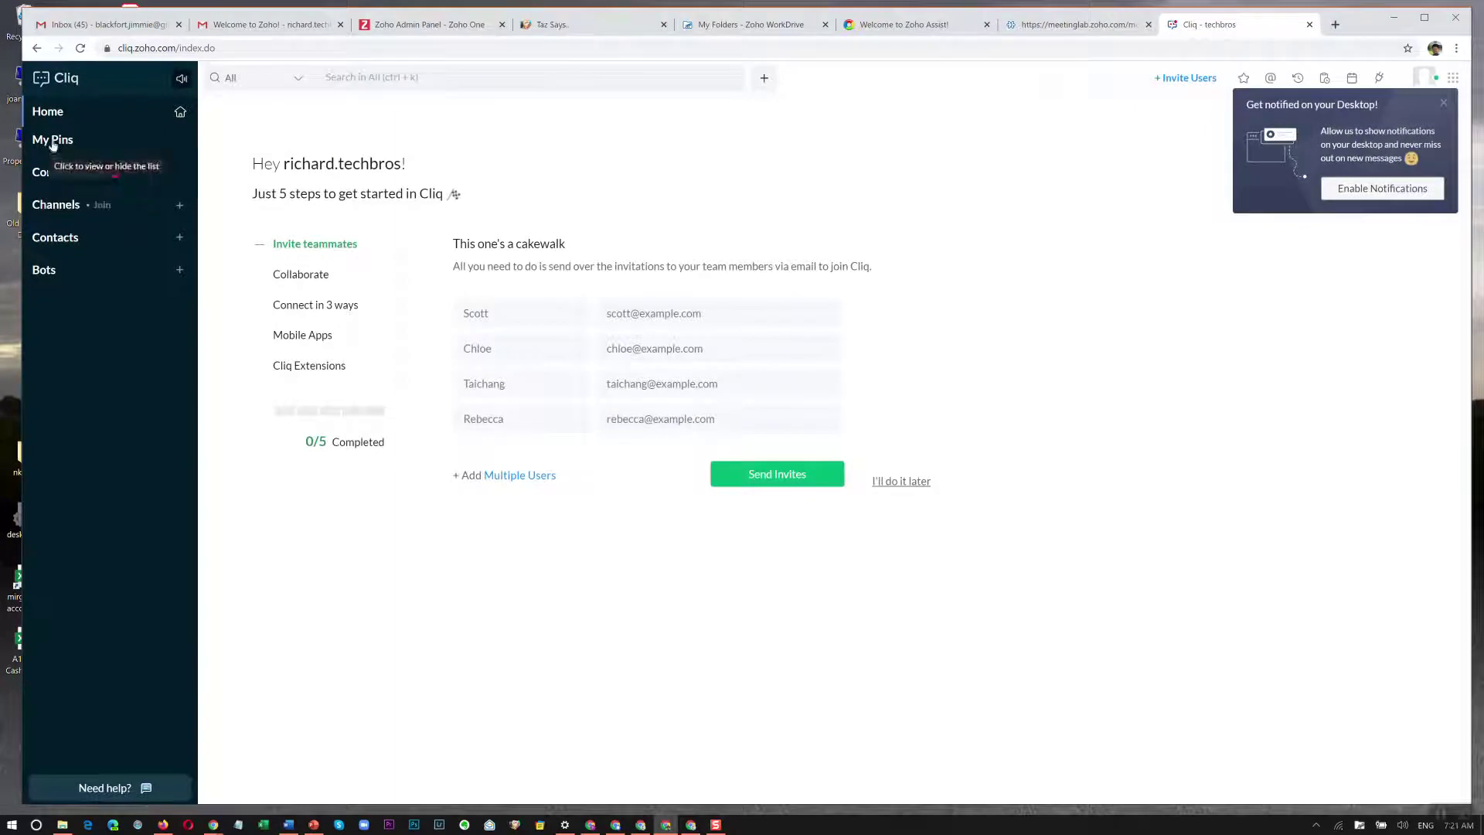
{"action": "left_click", "coordinate": [62, 194]}
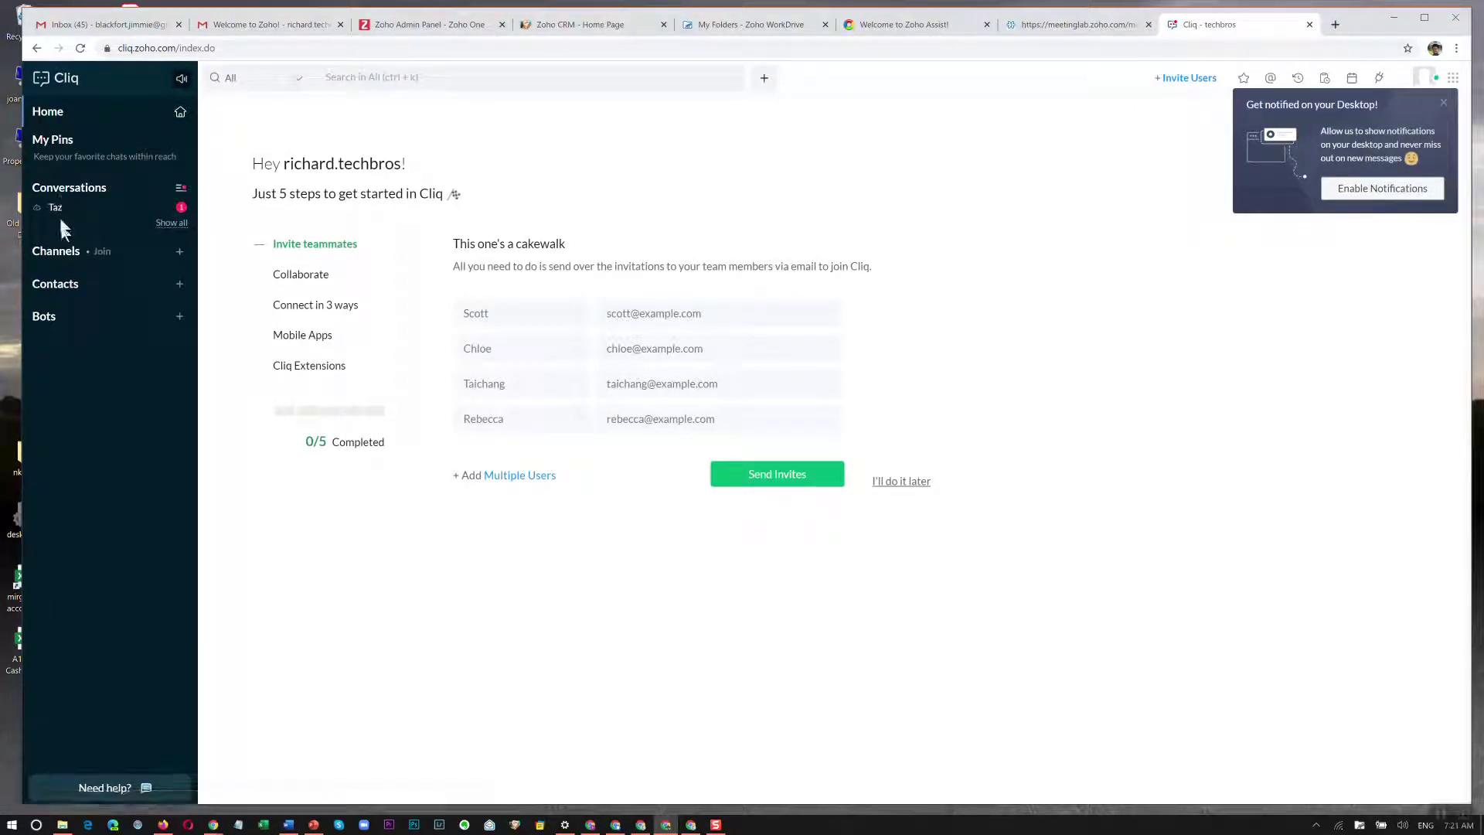
{"action": "left_click", "coordinate": [59, 210]}
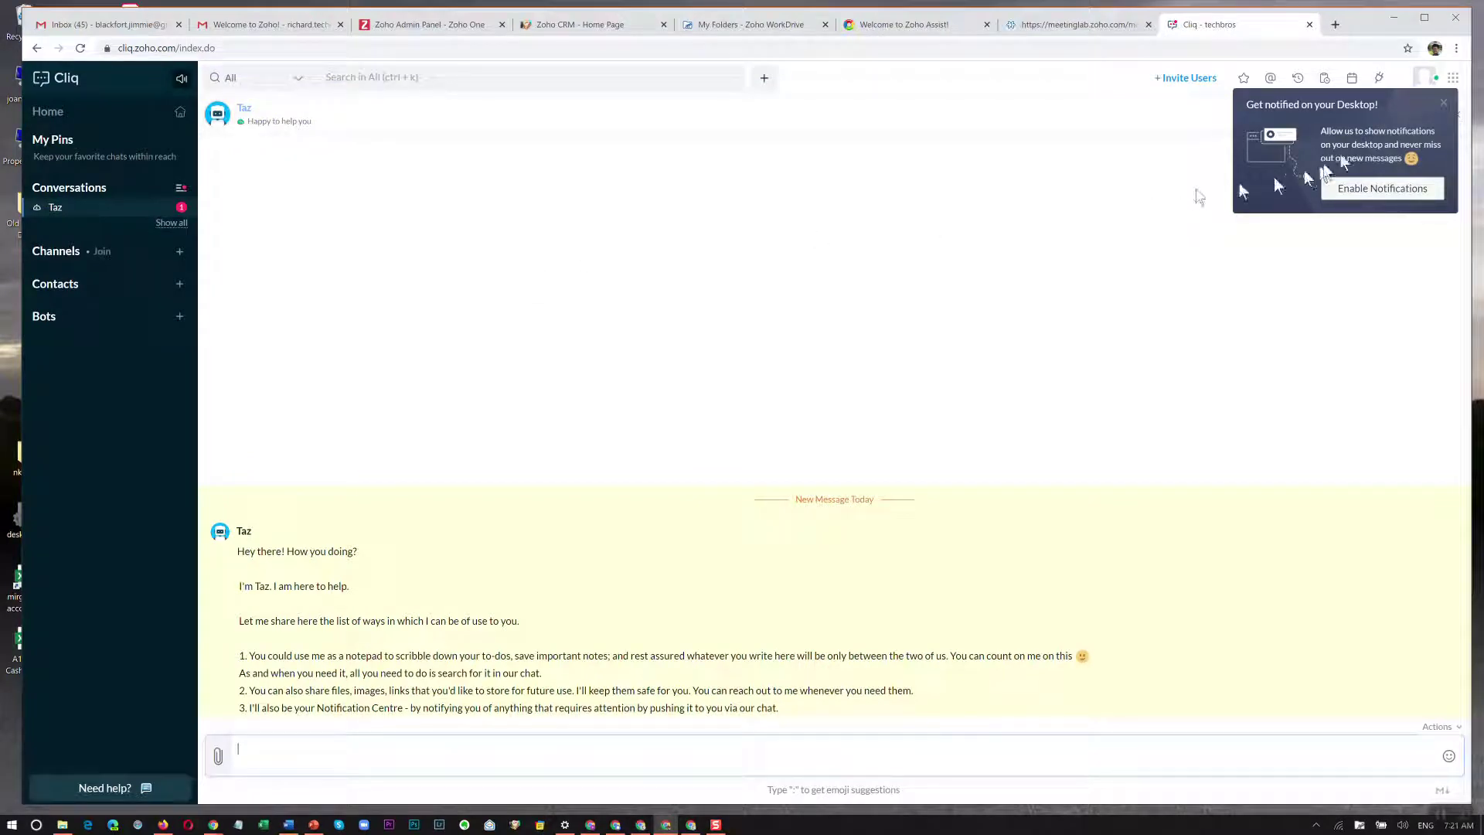
{"action": "left_click", "coordinate": [1443, 103]}
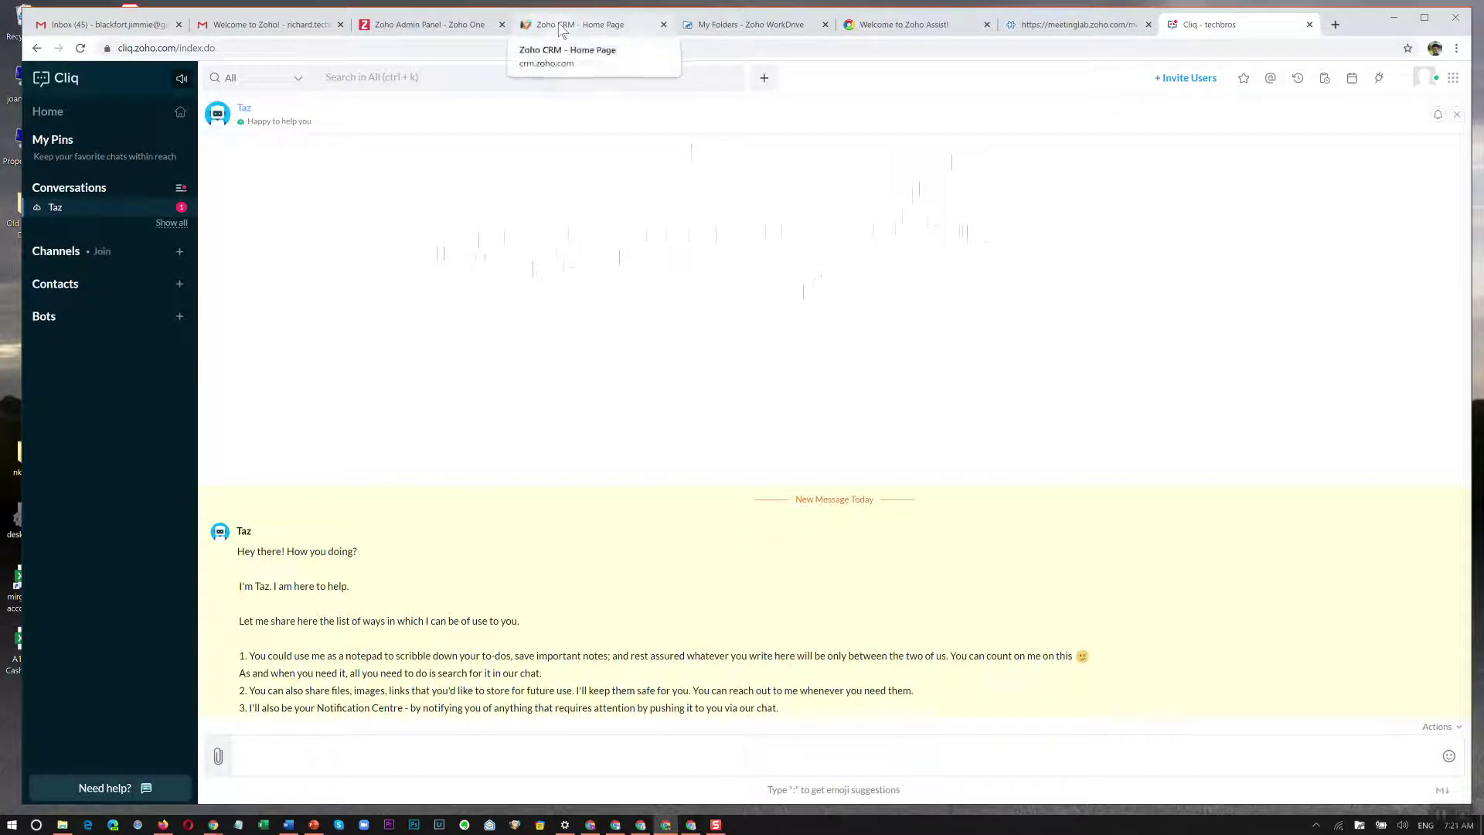
{"action": "left_click", "coordinate": [561, 31]}
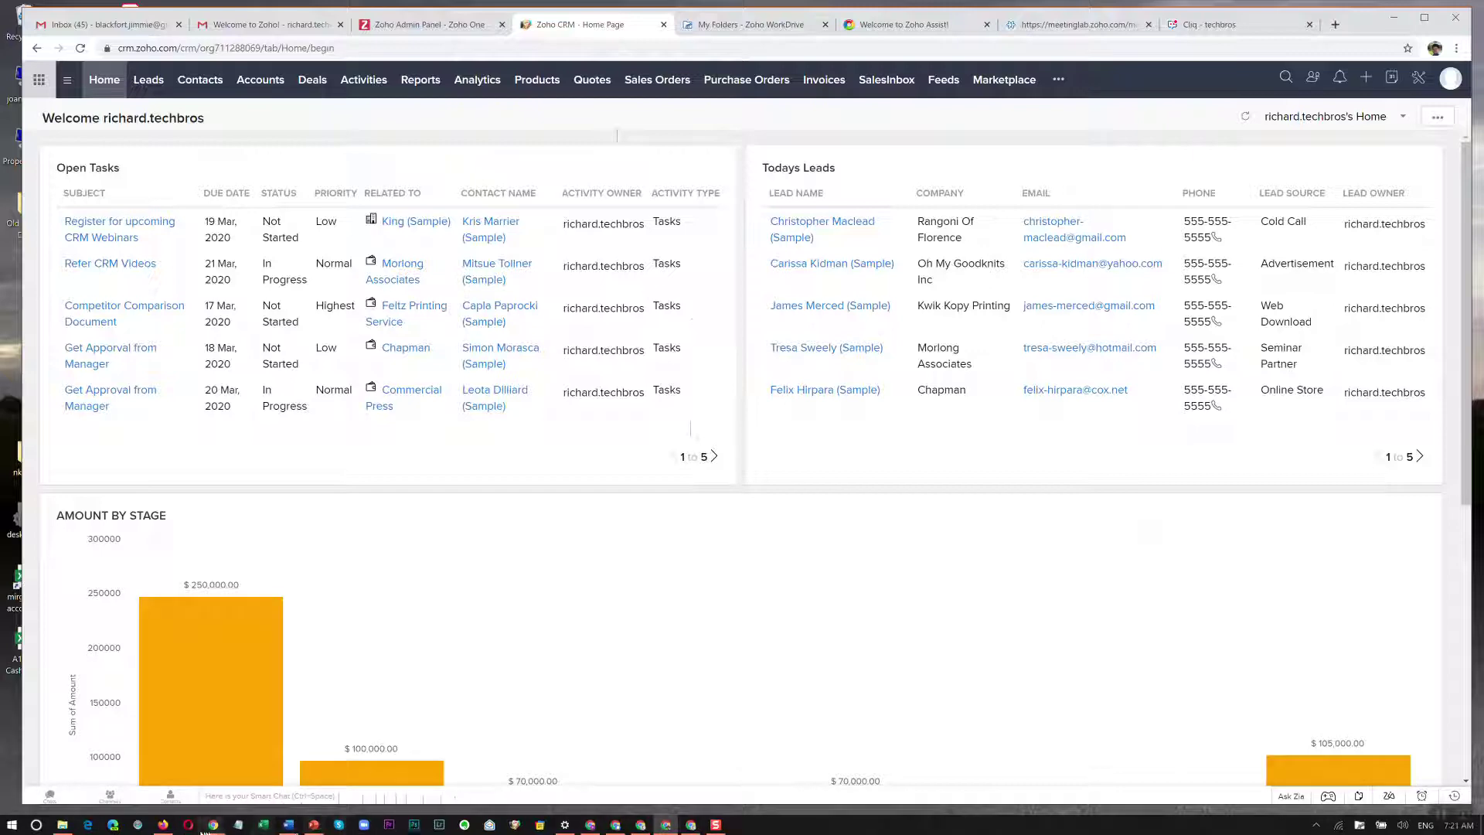
Return to the Zoho Mail window with Alt+Tab and show the chat contacts with availability.
{"action": "key", "text": "alt+Tab"}
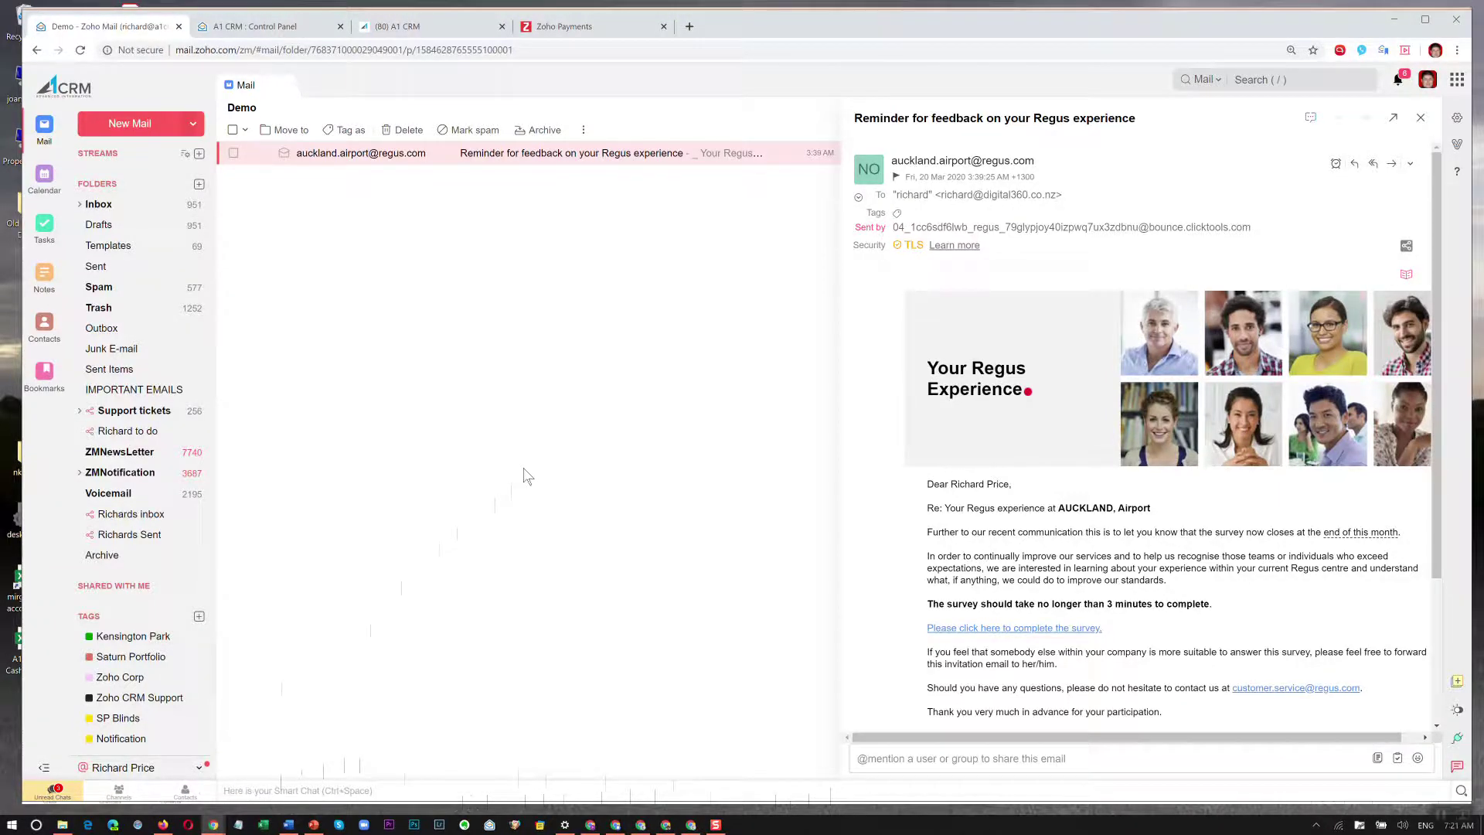
{"action": "key", "text": "alt+Tab"}
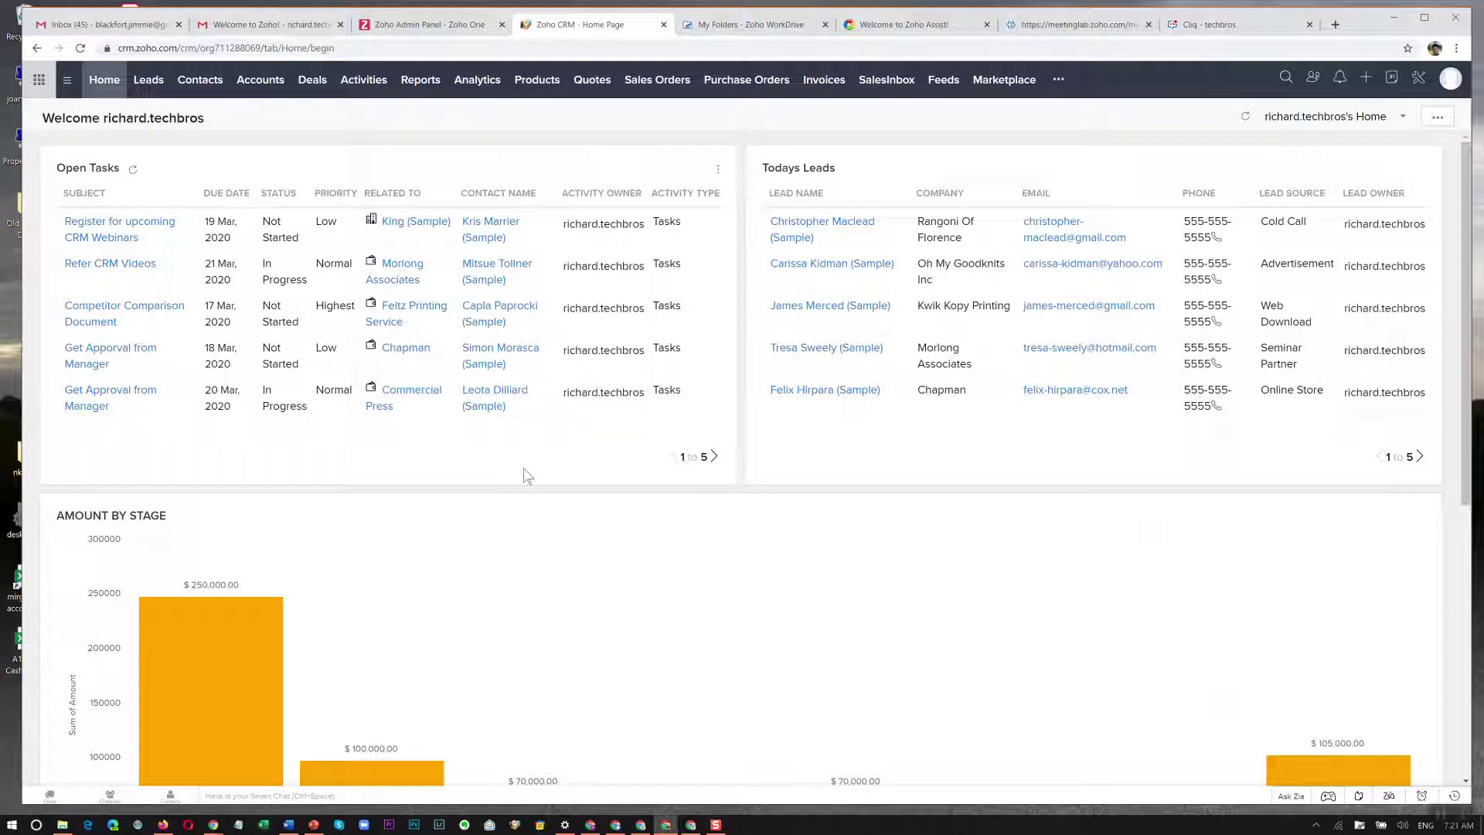
{"action": "key", "text": "alt+Tab"}
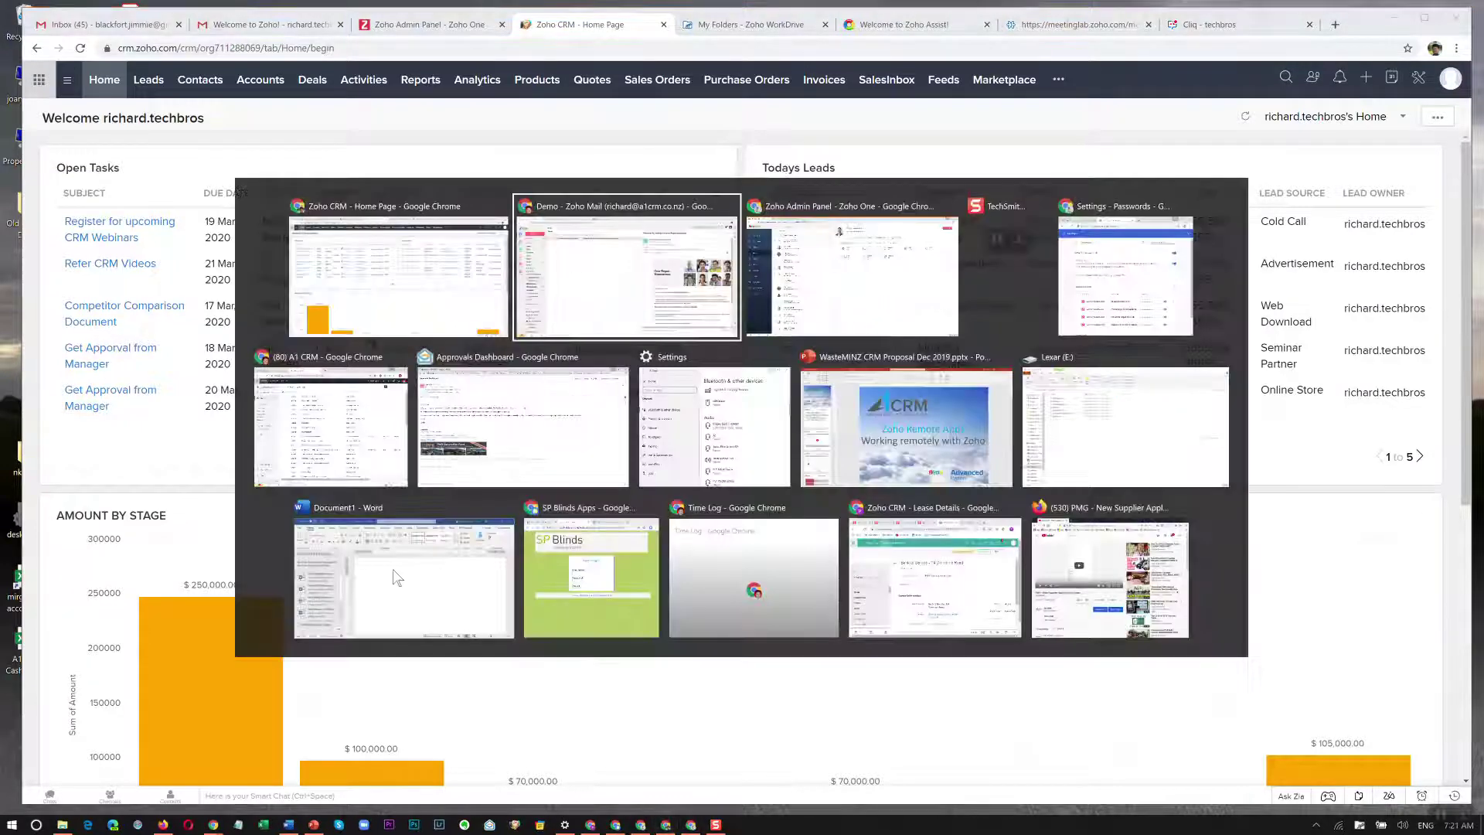
{"action": "left_click", "coordinate": [184, 794]}
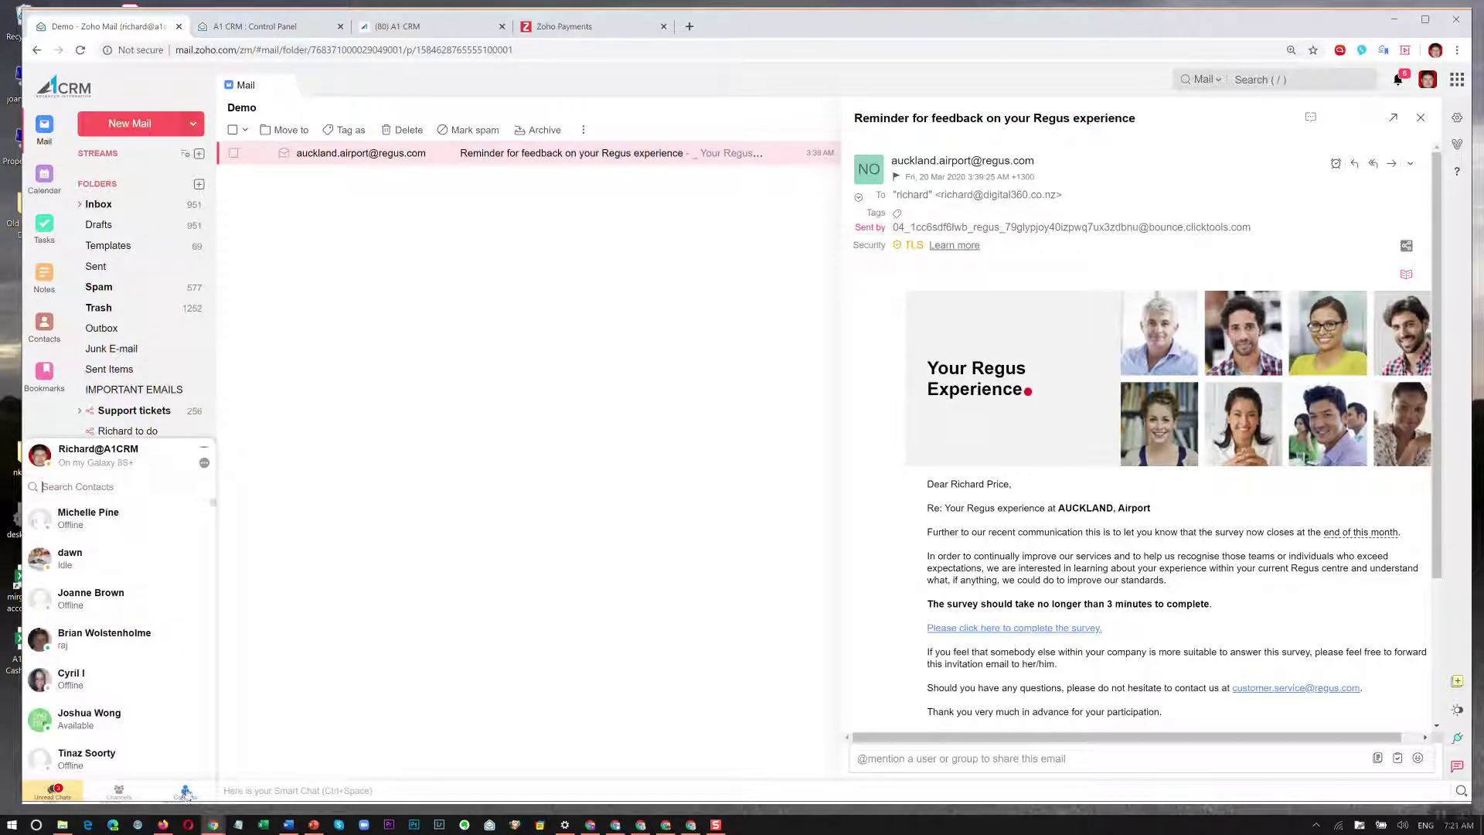
Search the chat contacts by a contact's name, open the first match's chat, then close it.
{"action": "left_click", "coordinate": [129, 487]}
{"action": "type", "text": "richard"}
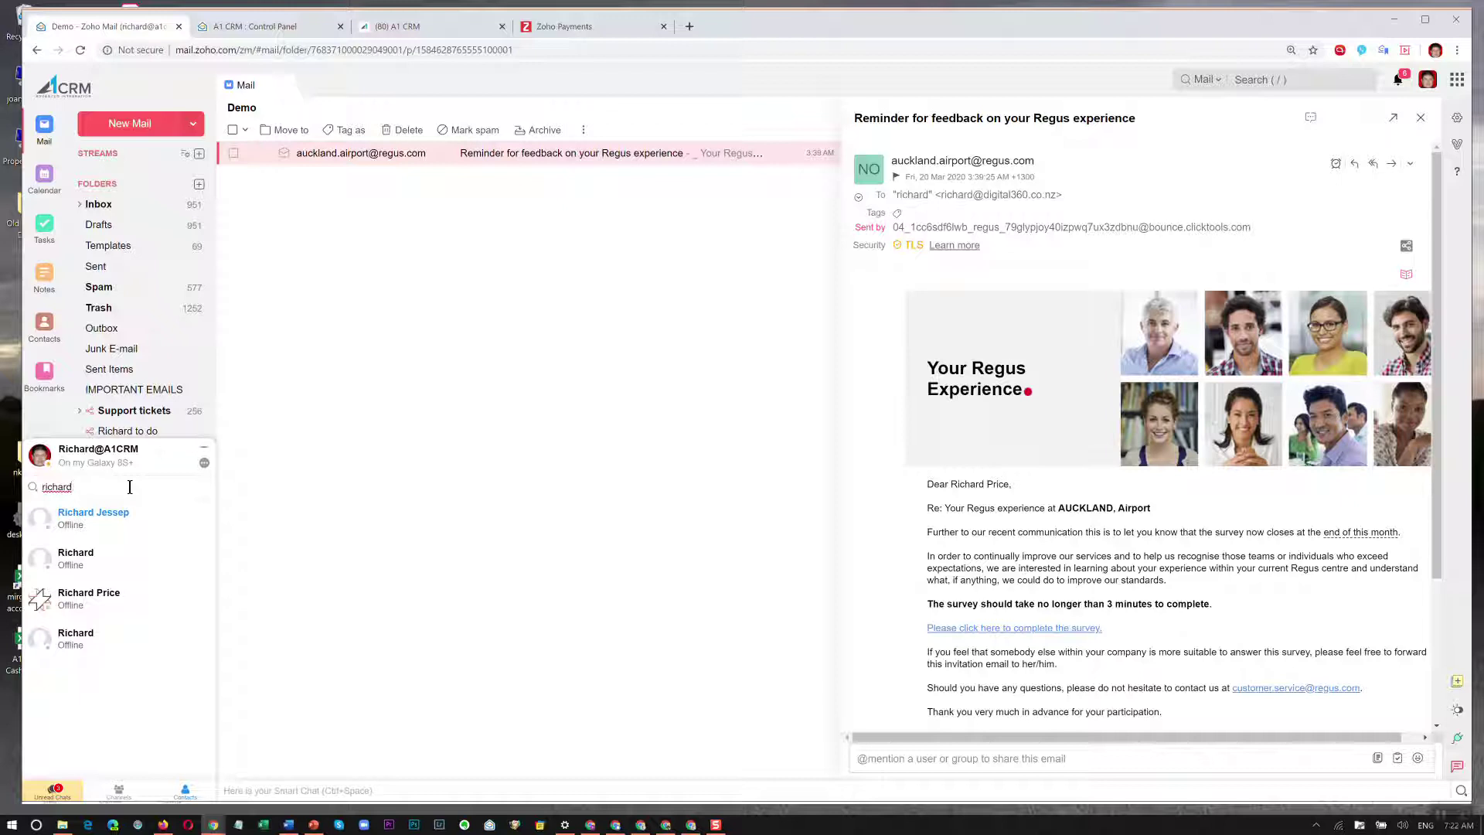
{"action": "left_click", "coordinate": [92, 514]}
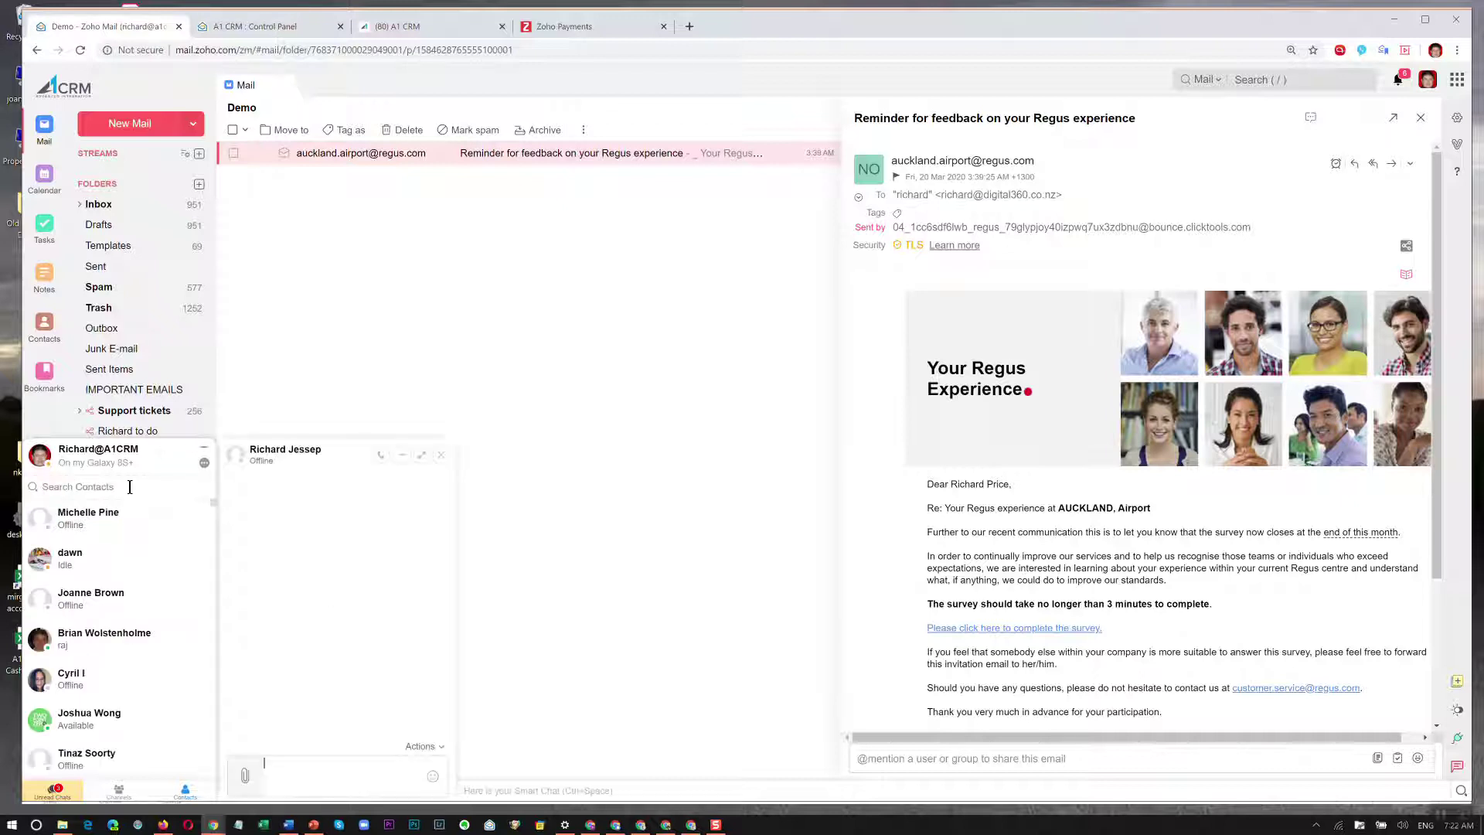
{"action": "left_click", "coordinate": [440, 455]}
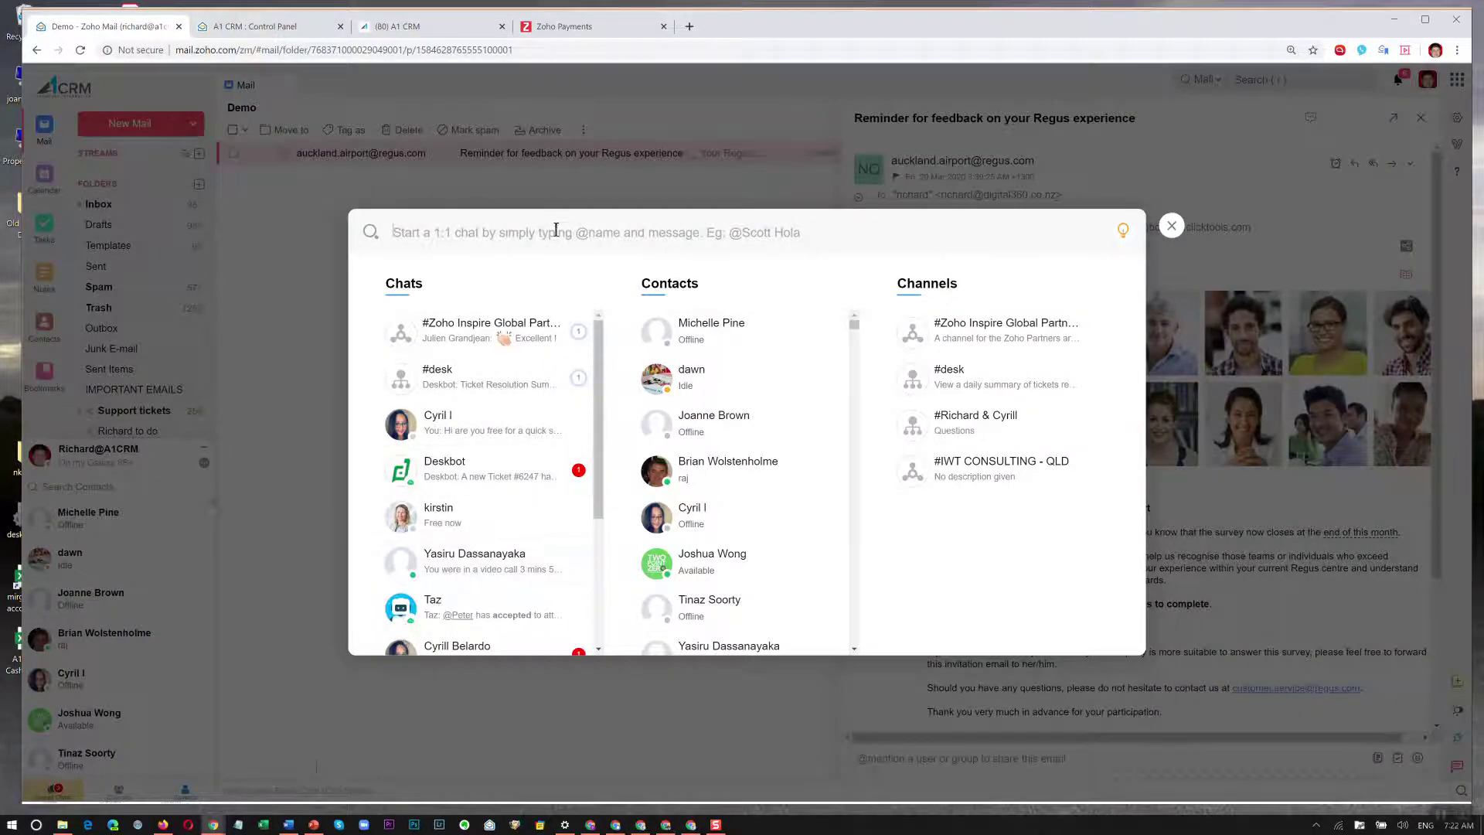
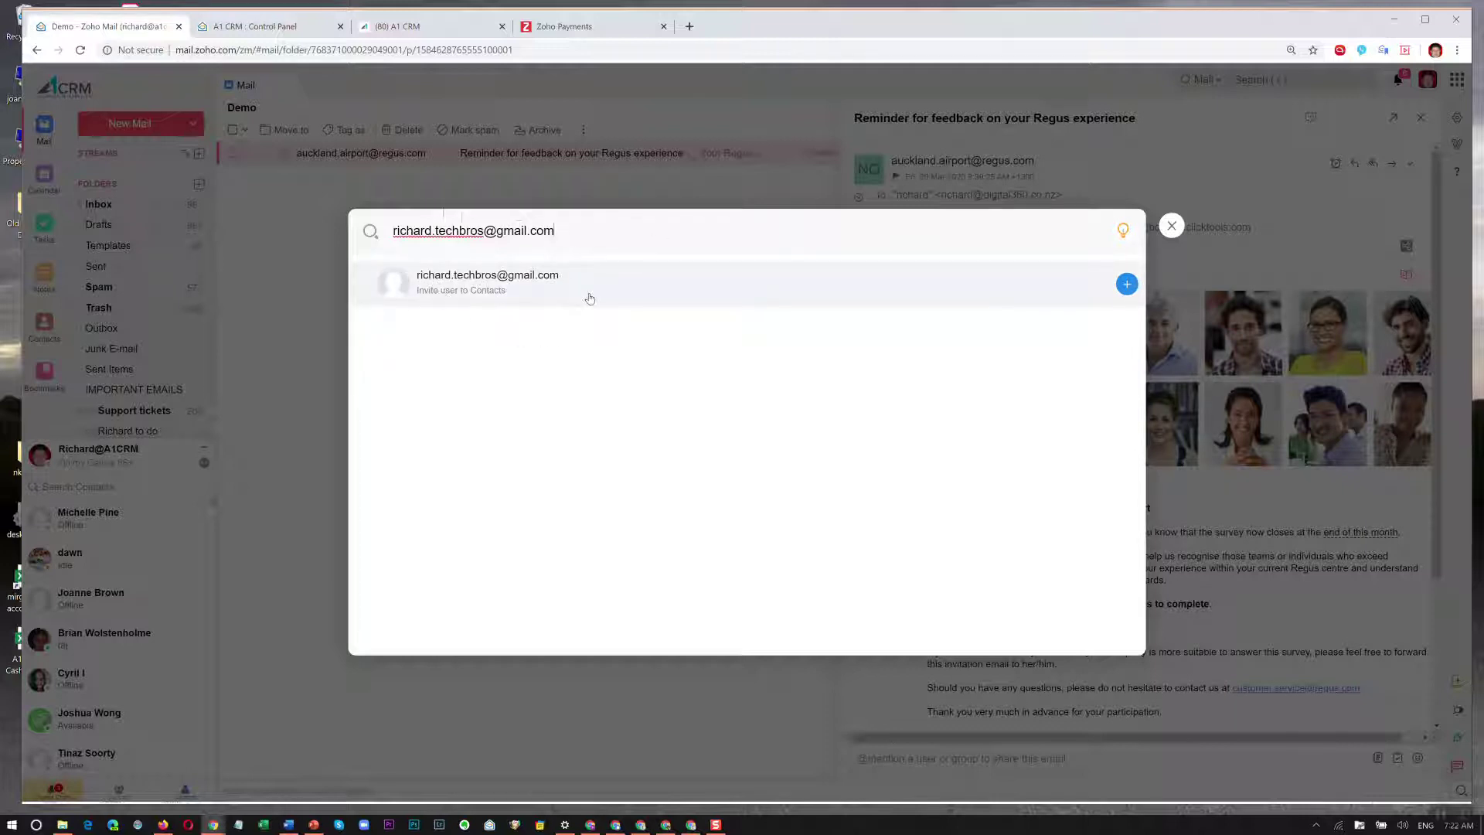
Invite the second account's Gmail address and add it to chat contacts, then return to CRM.
{"action": "left_click", "coordinate": [1127, 283]}
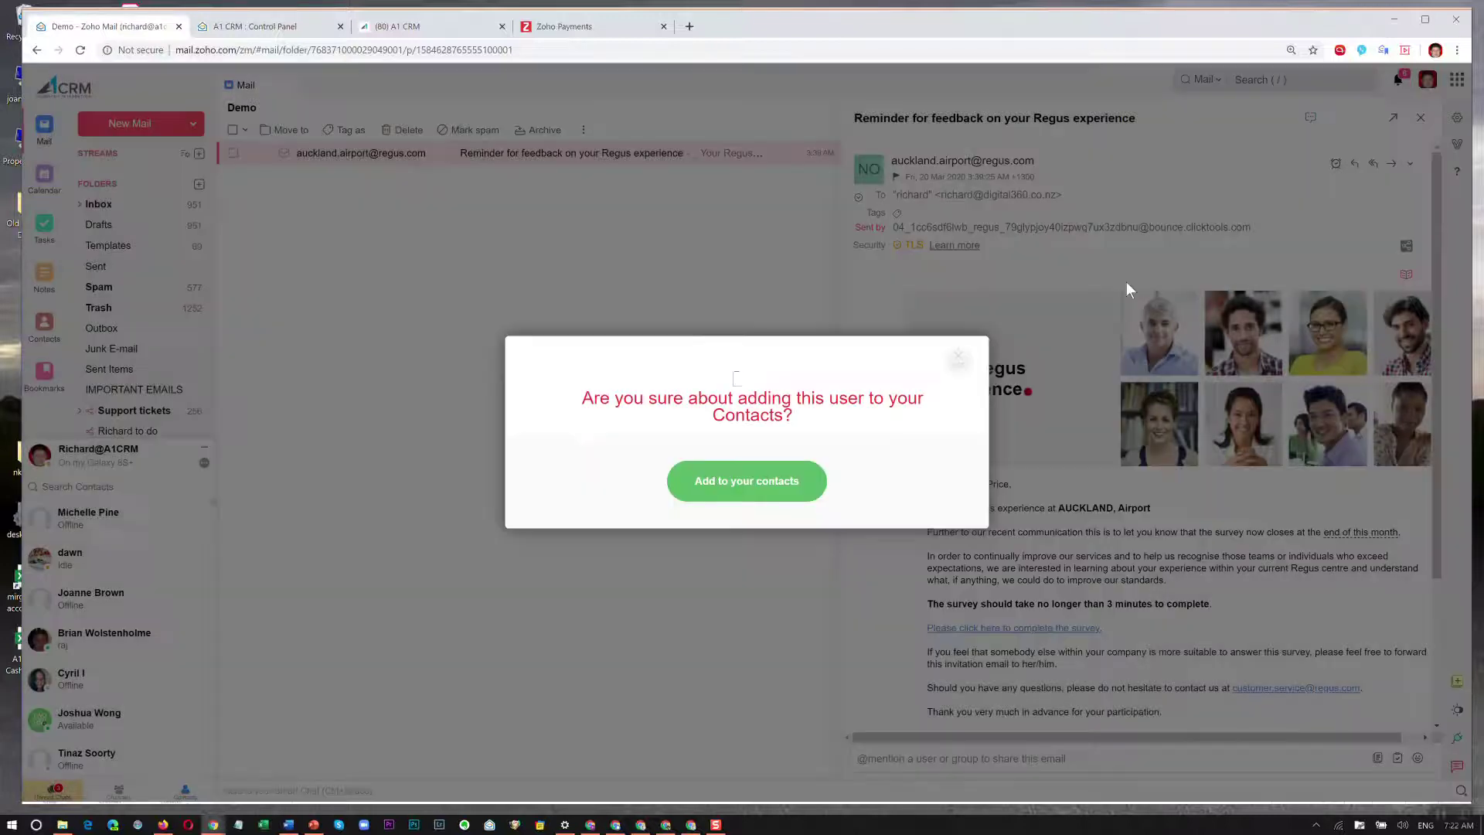
{"action": "left_click", "coordinate": [757, 496]}
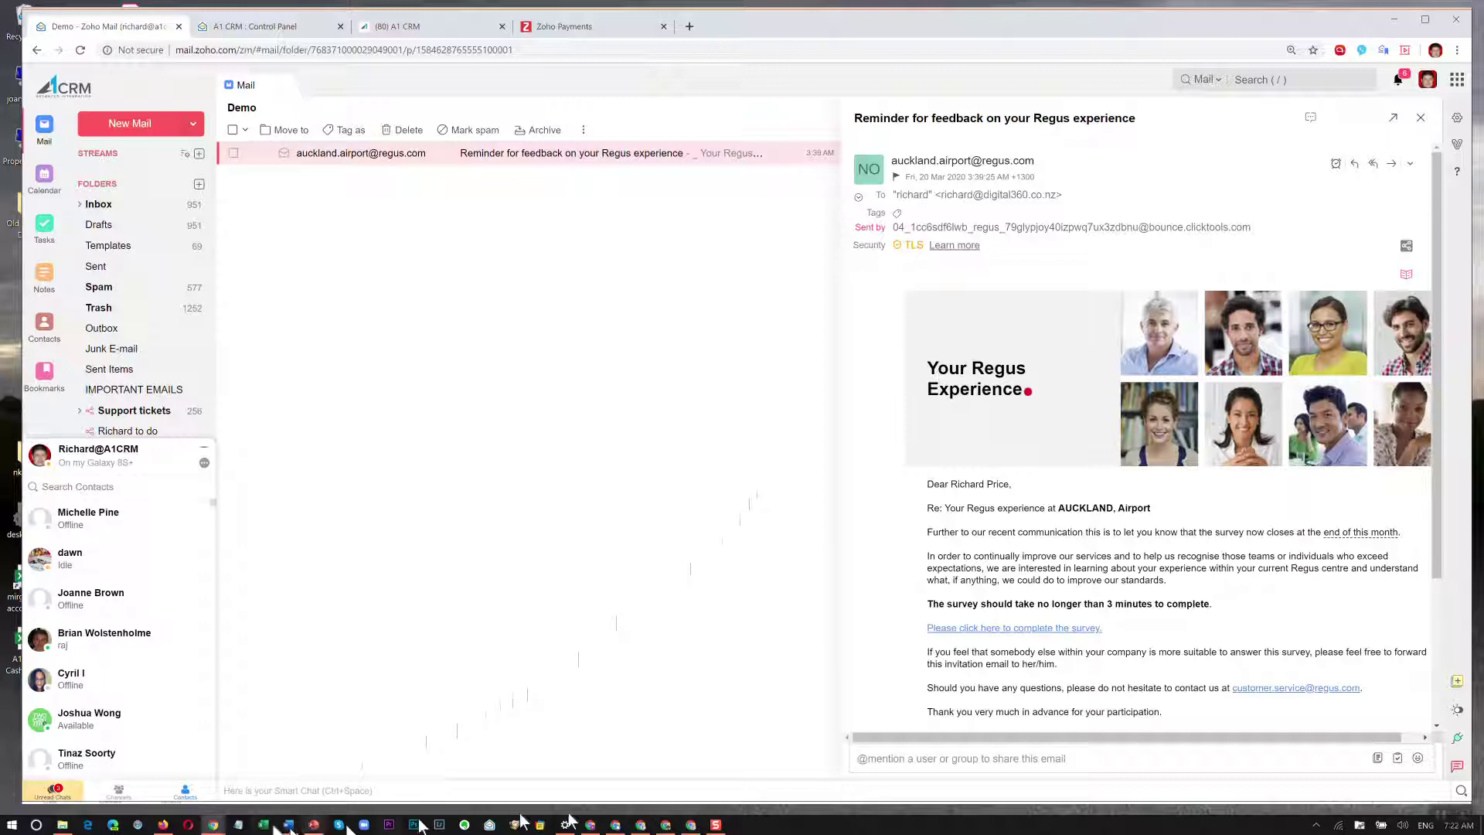
{"action": "left_click", "coordinate": [689, 826]}
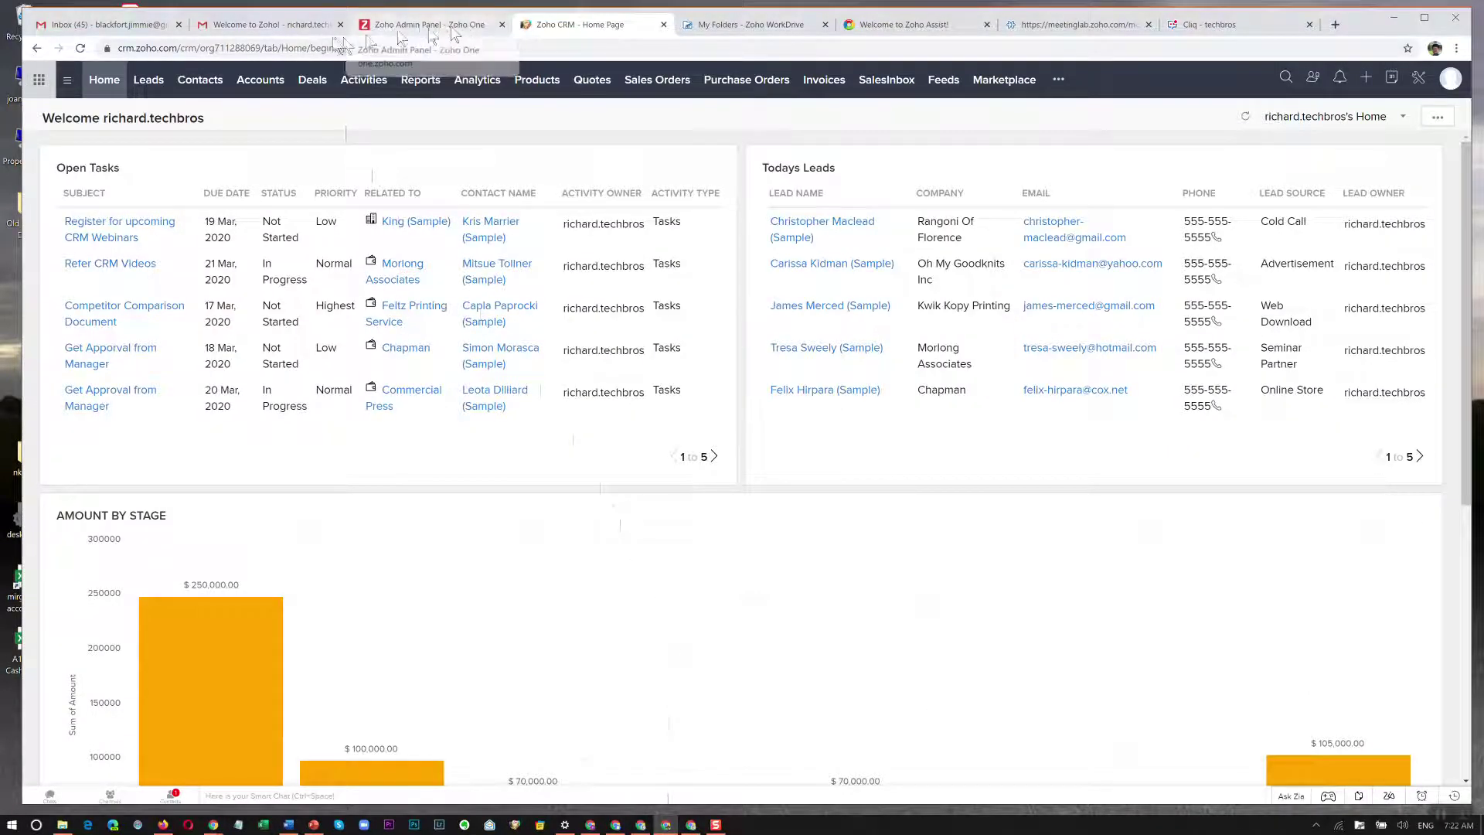
In the Gmail inbox, open and scroll through the 'Welcome to Cliq!' email with its Admin Guide.pdf.
{"action": "left_click", "coordinate": [296, 34]}
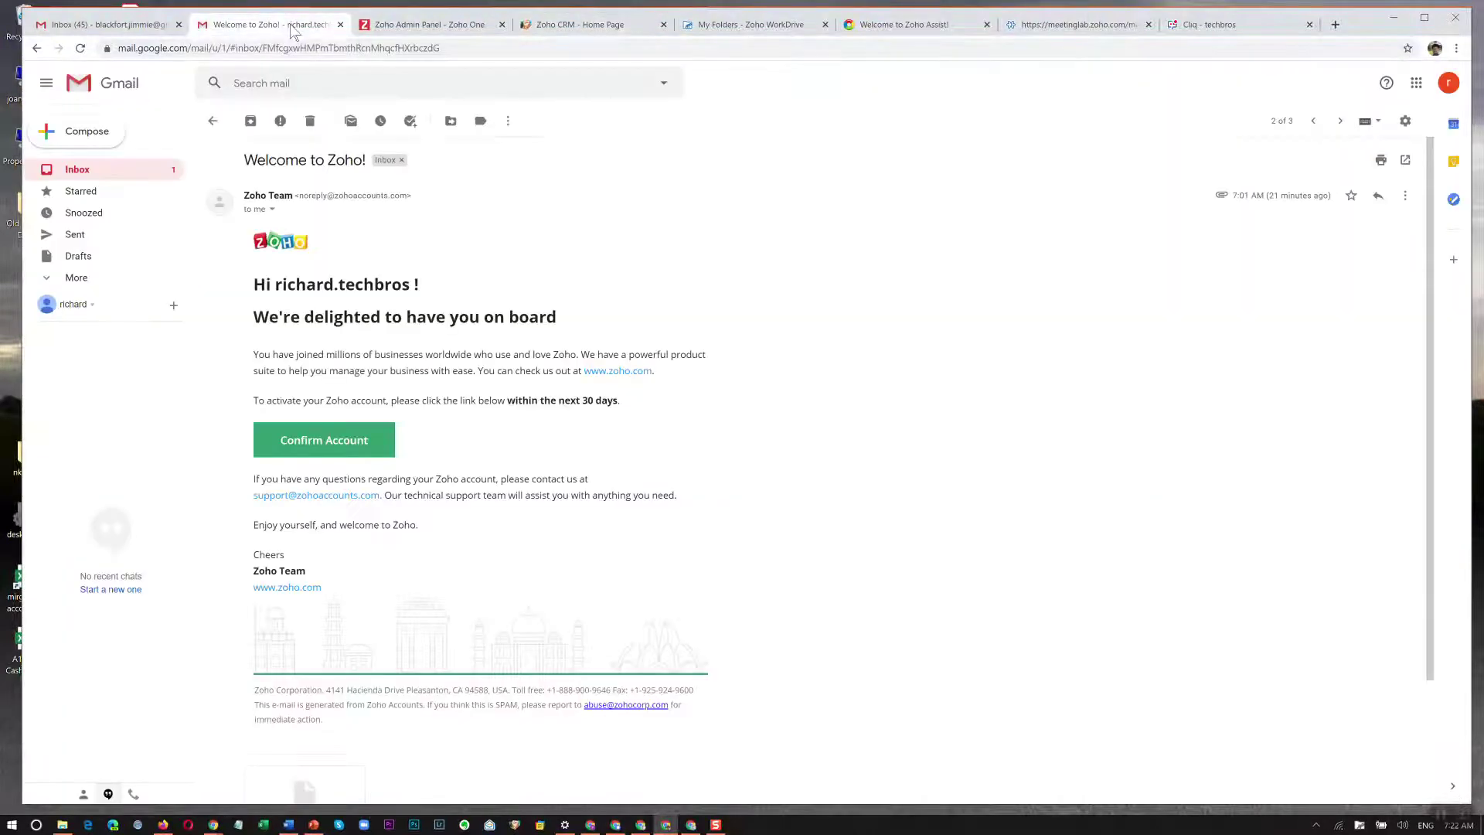
{"action": "left_click", "coordinate": [77, 170]}
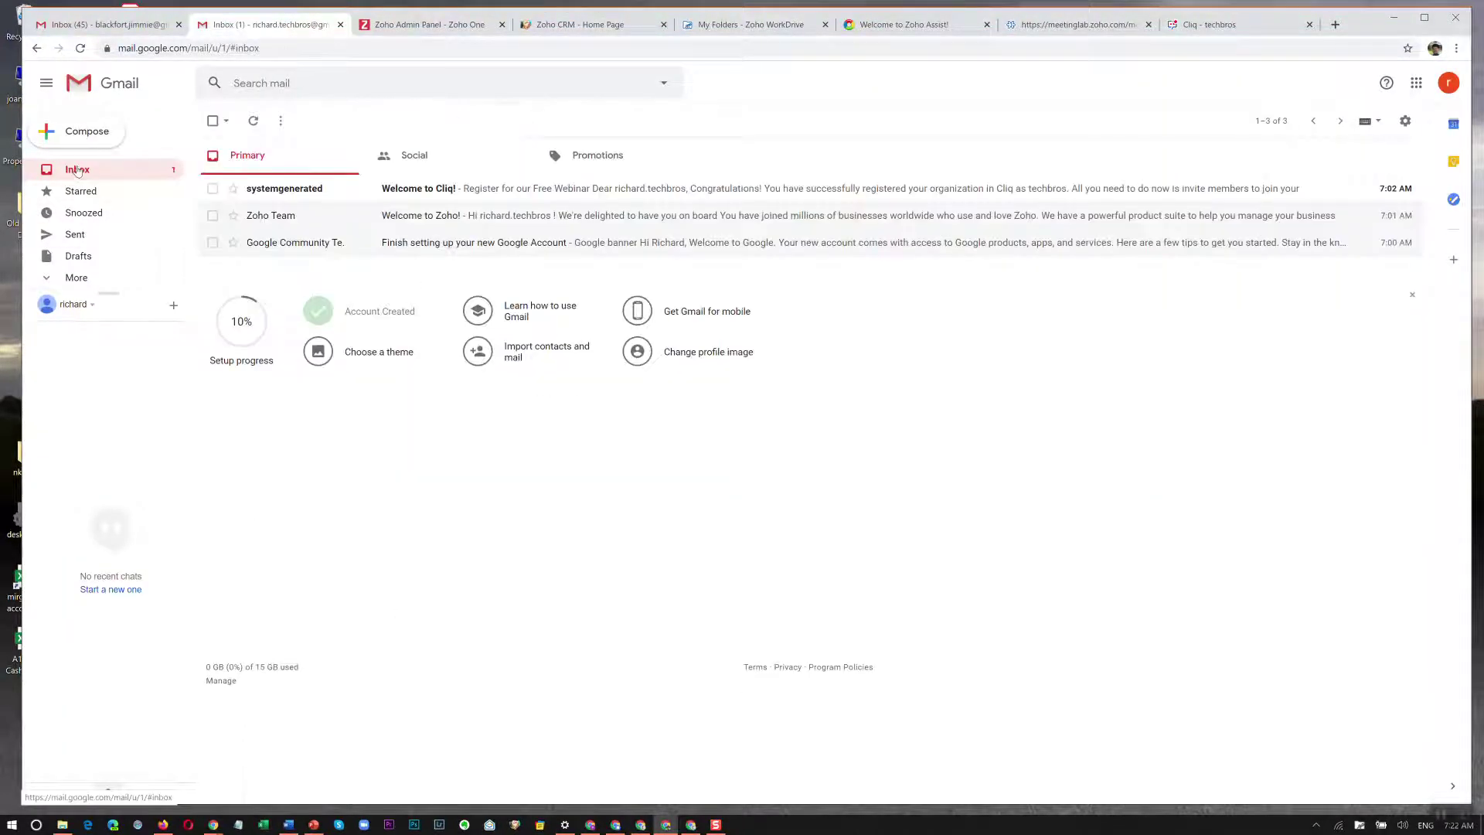
{"action": "left_click", "coordinate": [522, 193]}
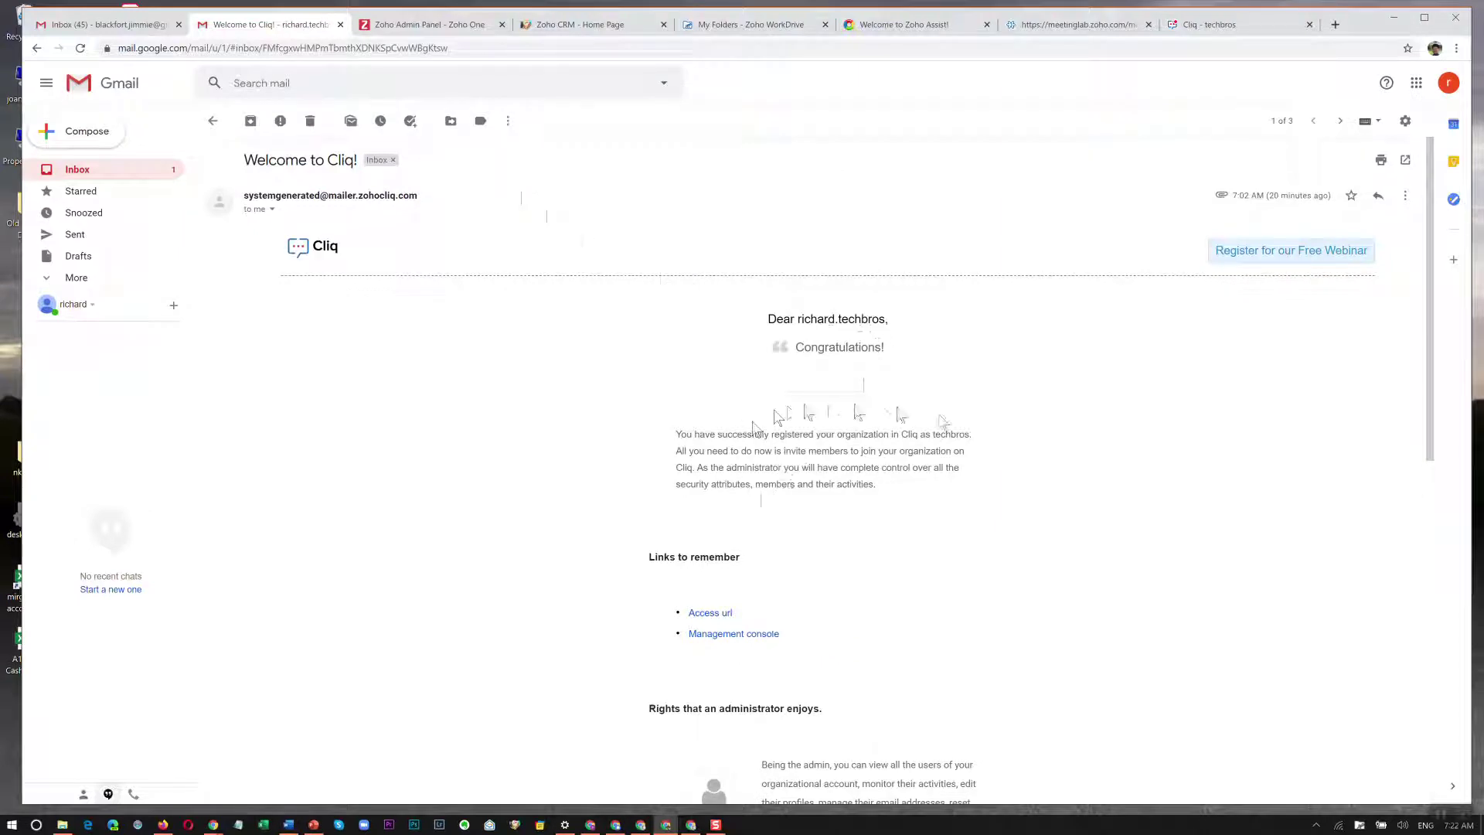
{"action": "scroll", "coordinate": [1007, 531], "scroll_direction": "down", "scroll_amount": 3}
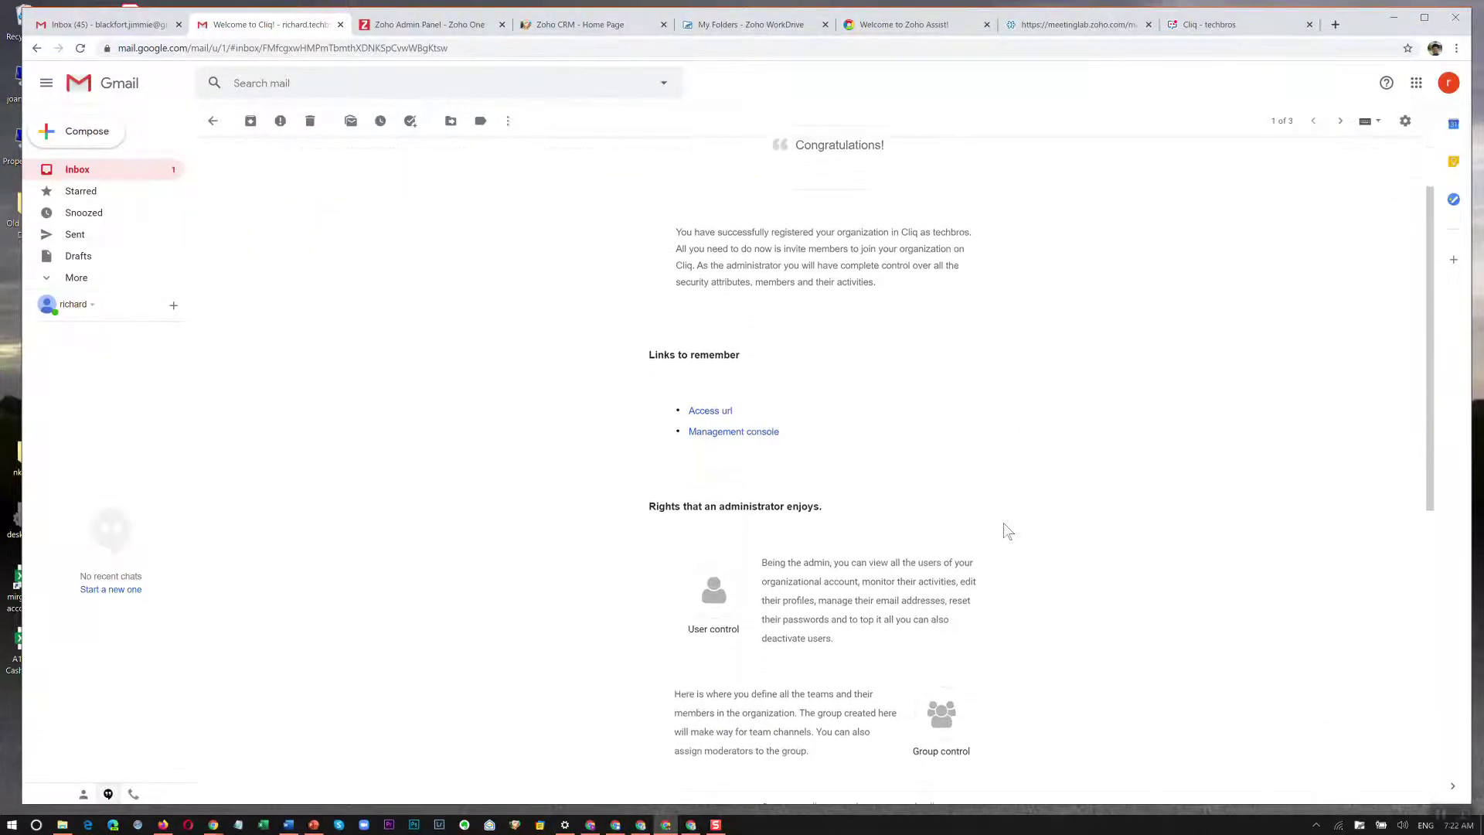
{"action": "scroll", "coordinate": [966, 494], "scroll_direction": "down", "scroll_amount": 1}
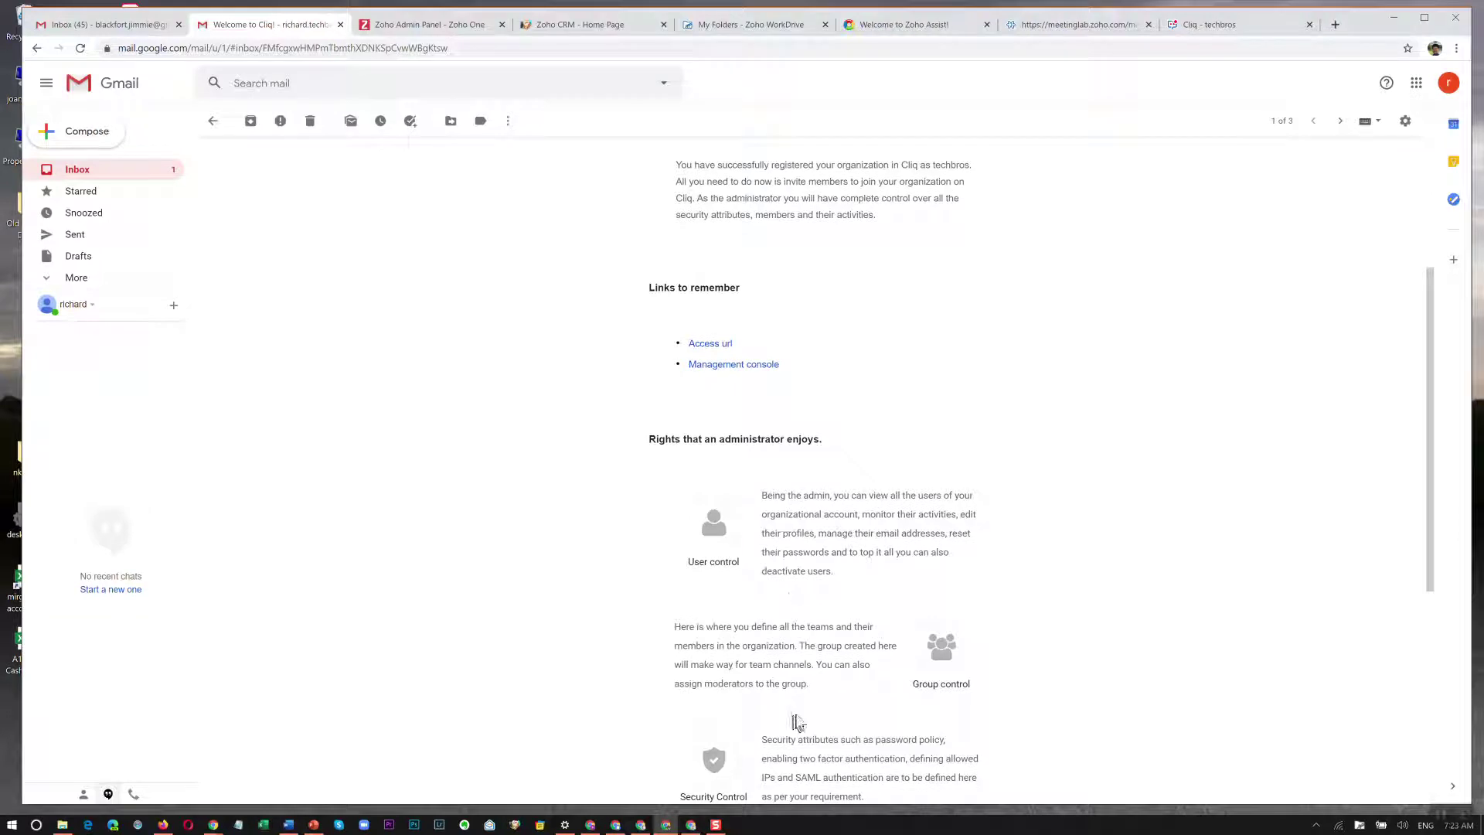
{"action": "scroll", "coordinate": [803, 306], "scroll_direction": "down", "scroll_amount": 5}
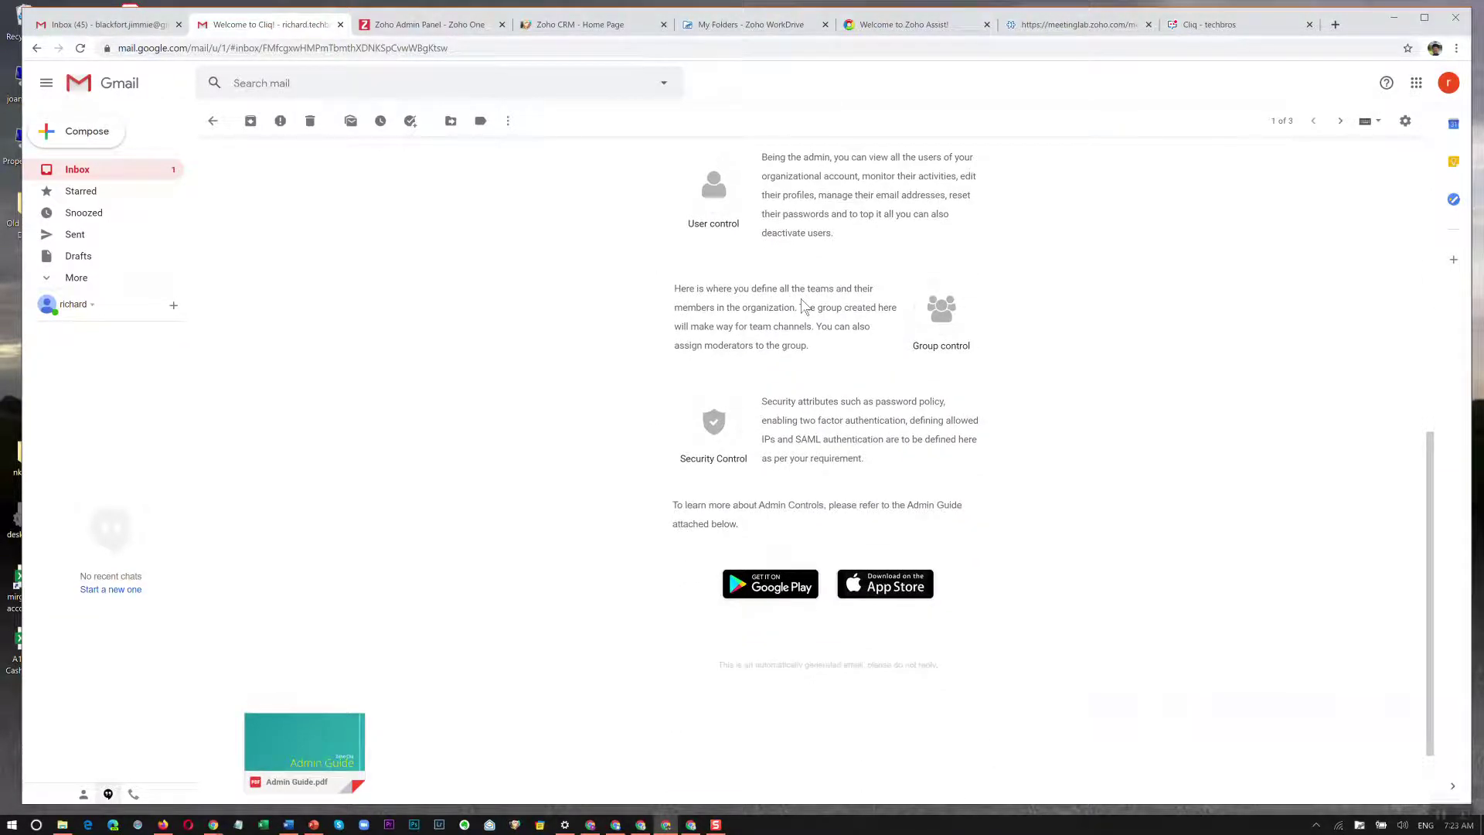
{"action": "scroll", "coordinate": [803, 306], "scroll_direction": "up", "scroll_amount": 10}
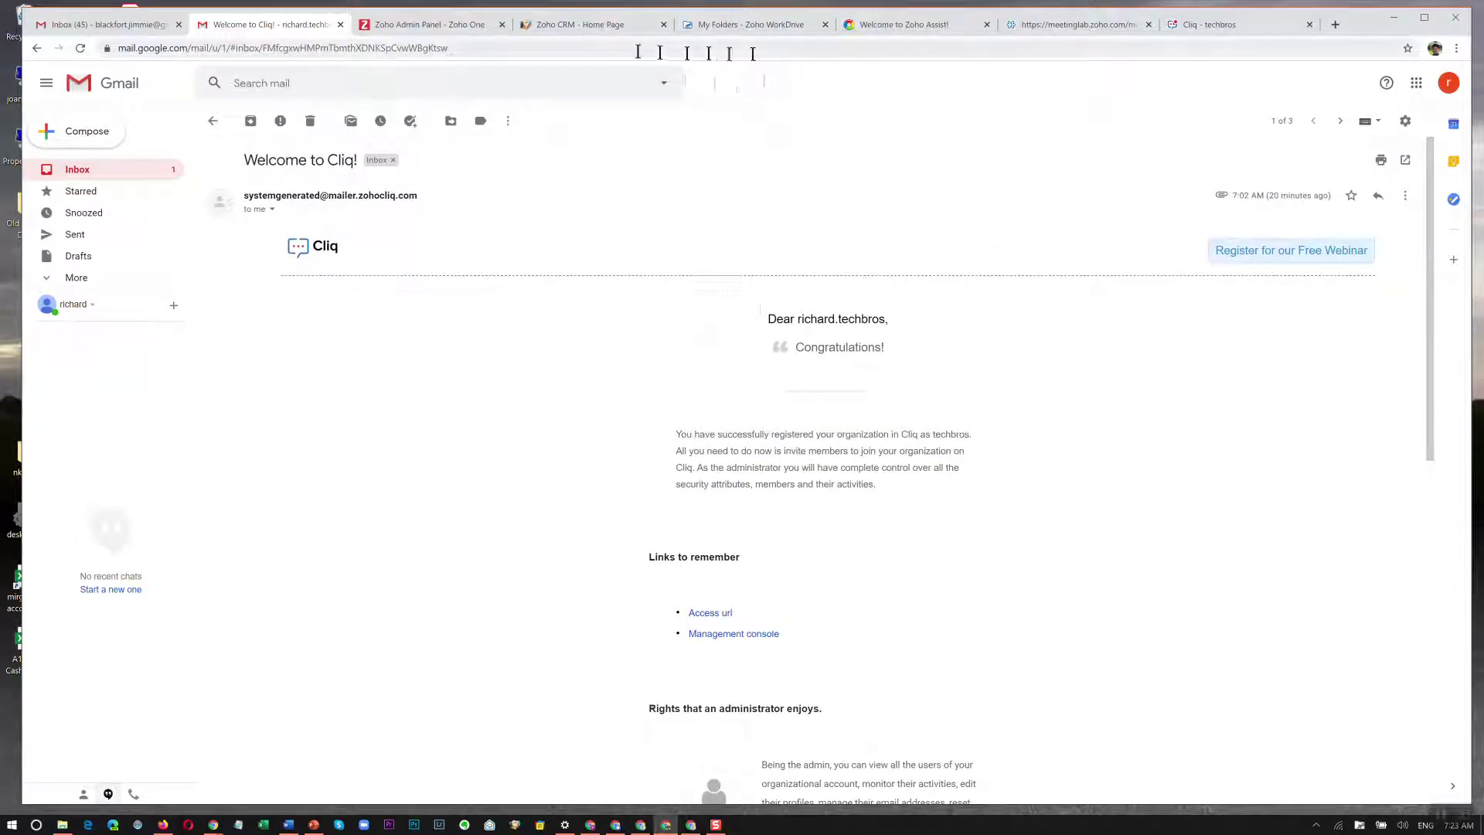
Accept the pending invite under Contact Invites in Cliq, then return to the Zoho CRM tab.
{"action": "left_click", "coordinate": [1219, 31]}
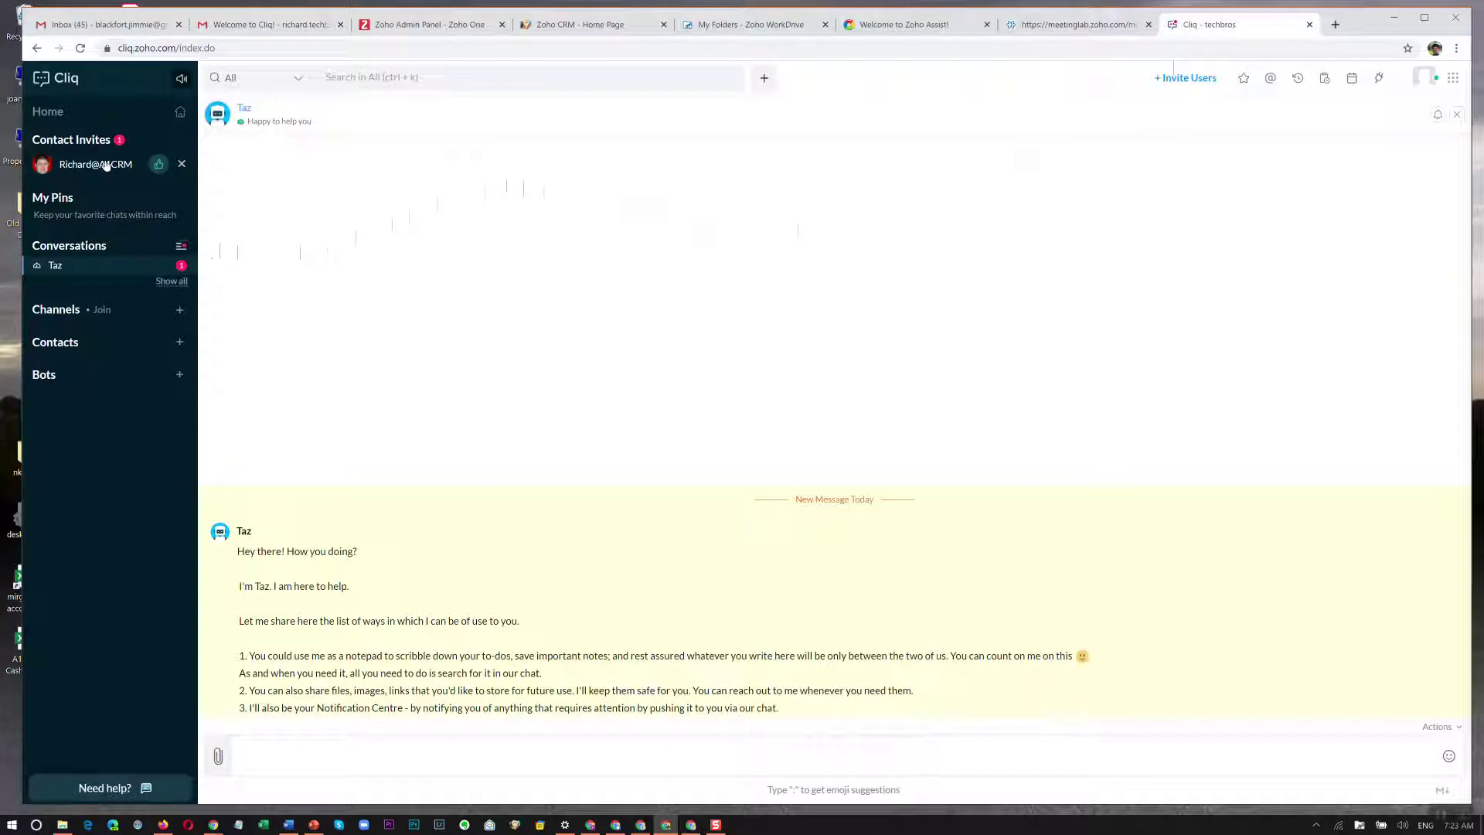
{"action": "mouse_move", "coordinate": [106, 164]}
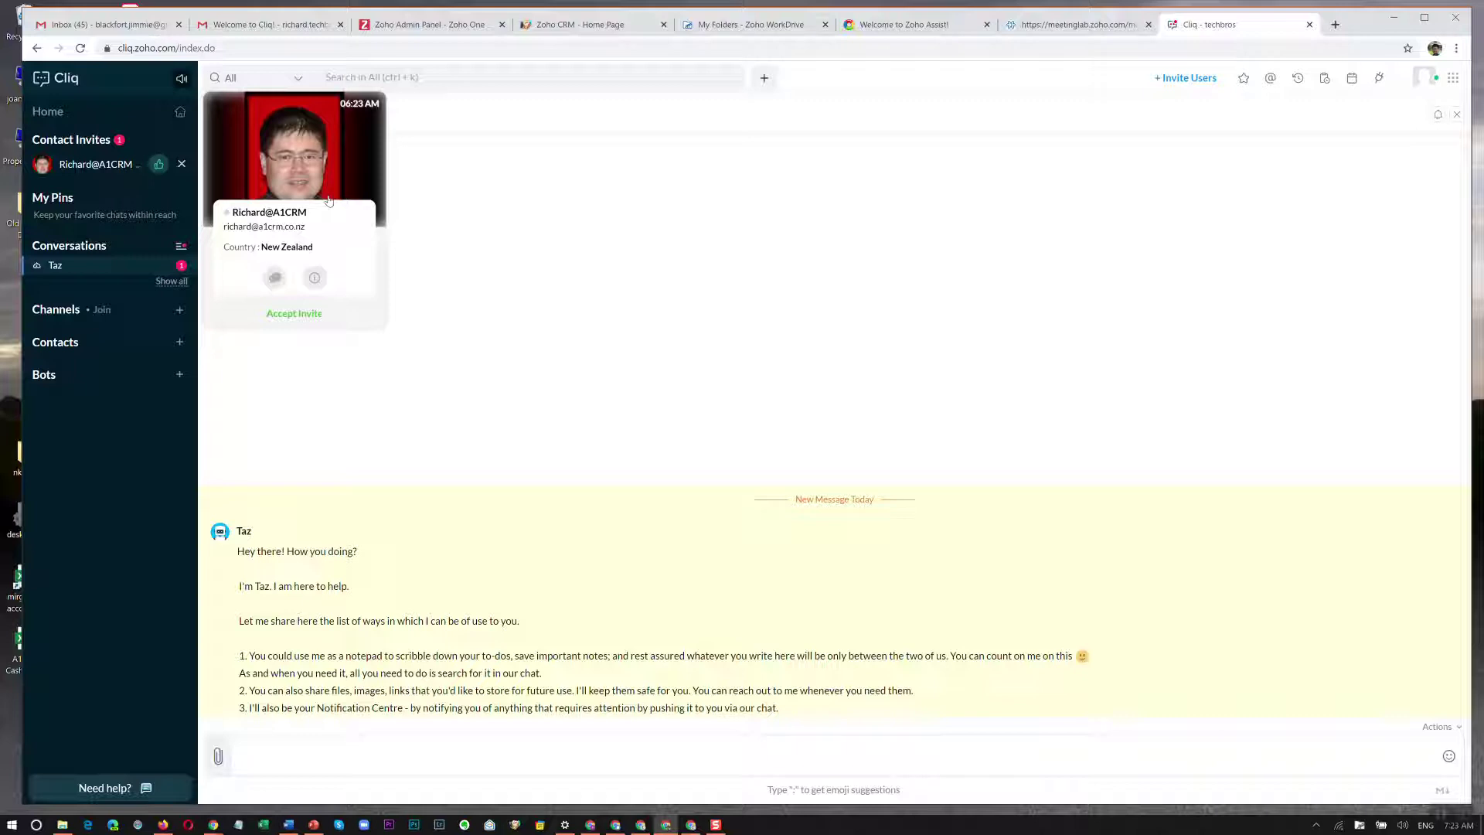
{"action": "left_click", "coordinate": [294, 313]}
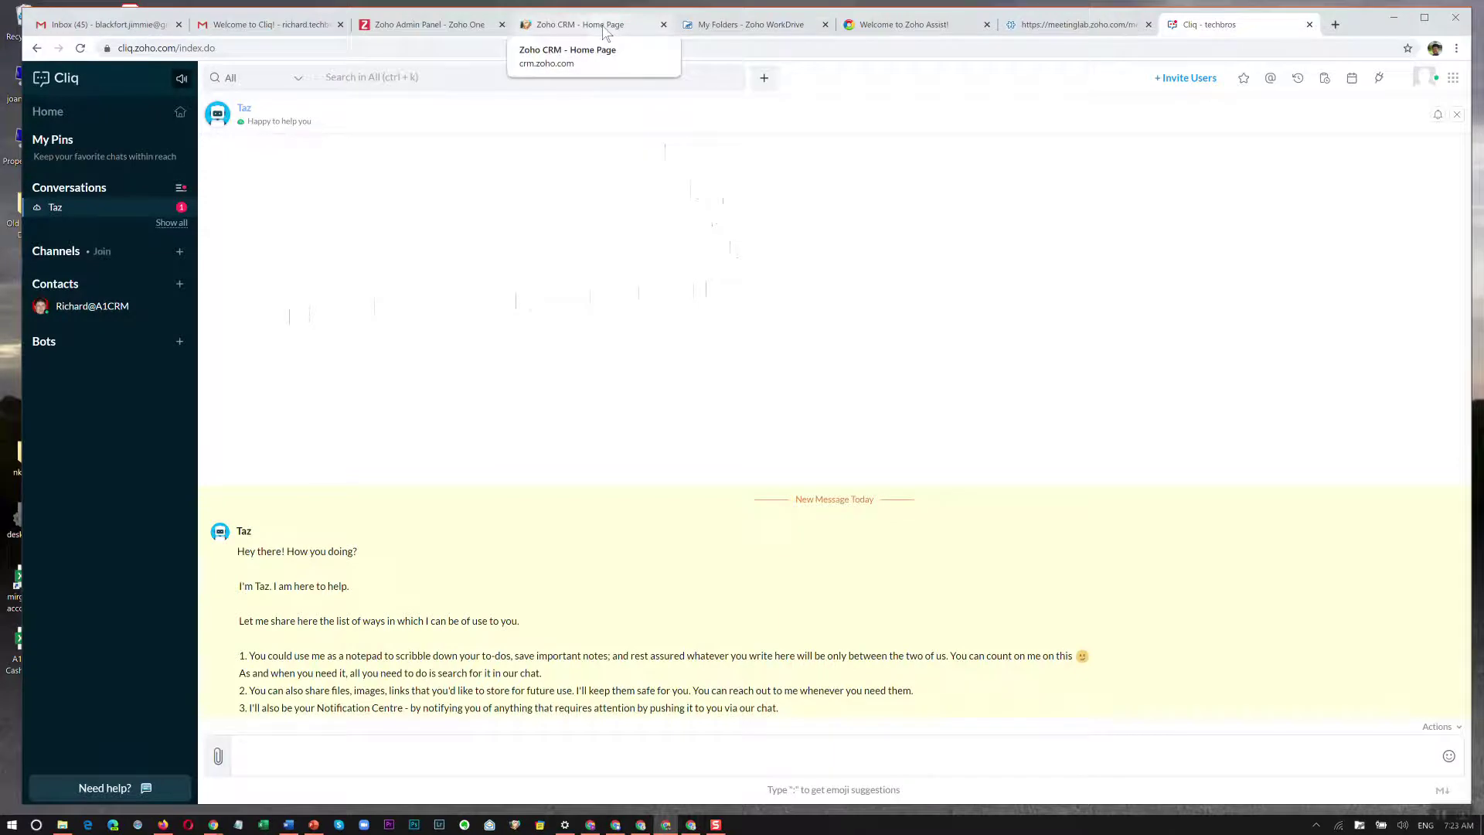
{"action": "left_click", "coordinate": [605, 31]}
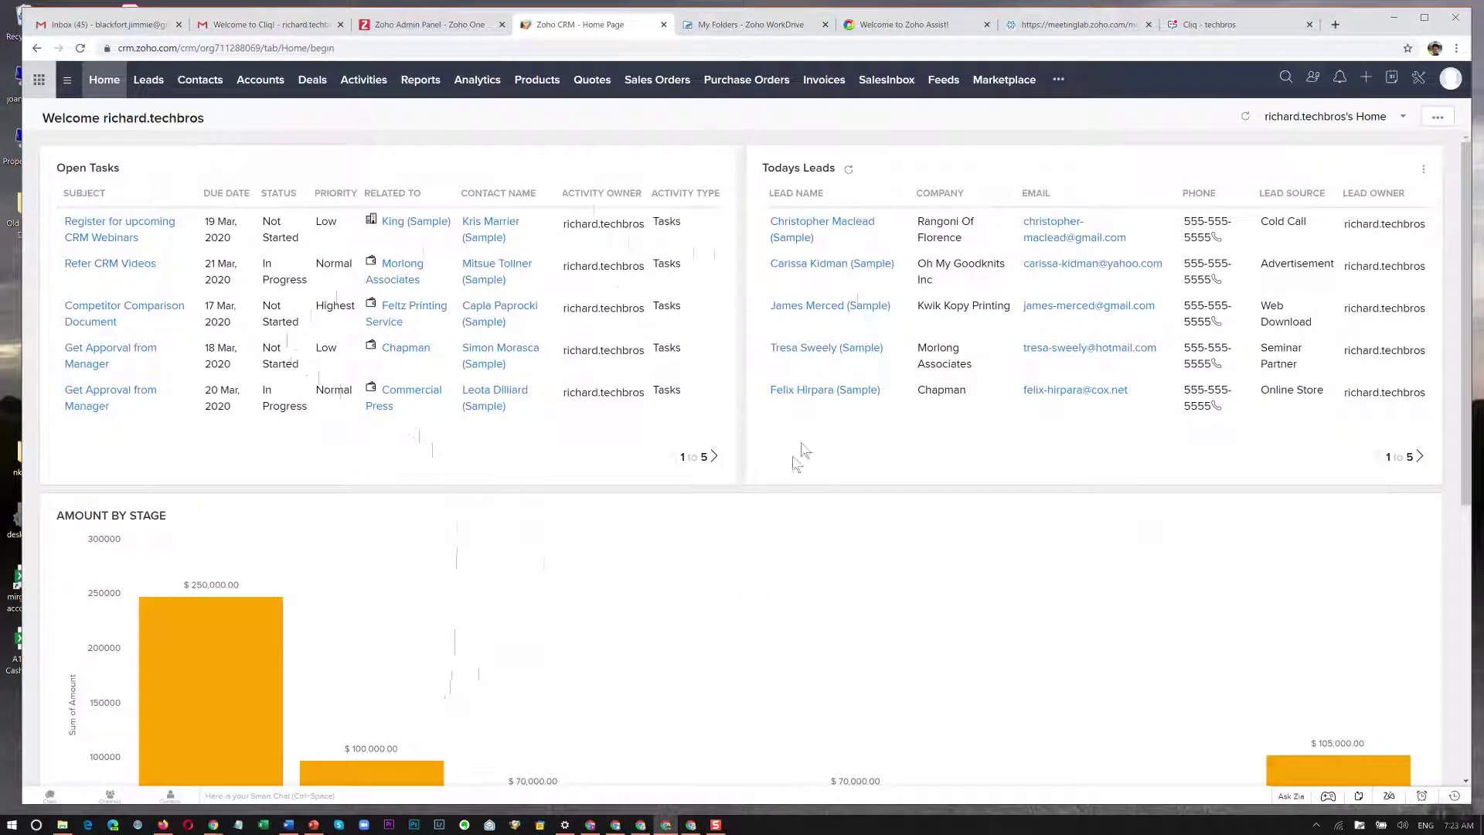
Send 'Hi there' to the new contact from CRM's chat bar, then Alt+Tab to Zoho Mail.
{"action": "left_click", "coordinate": [217, 796]}
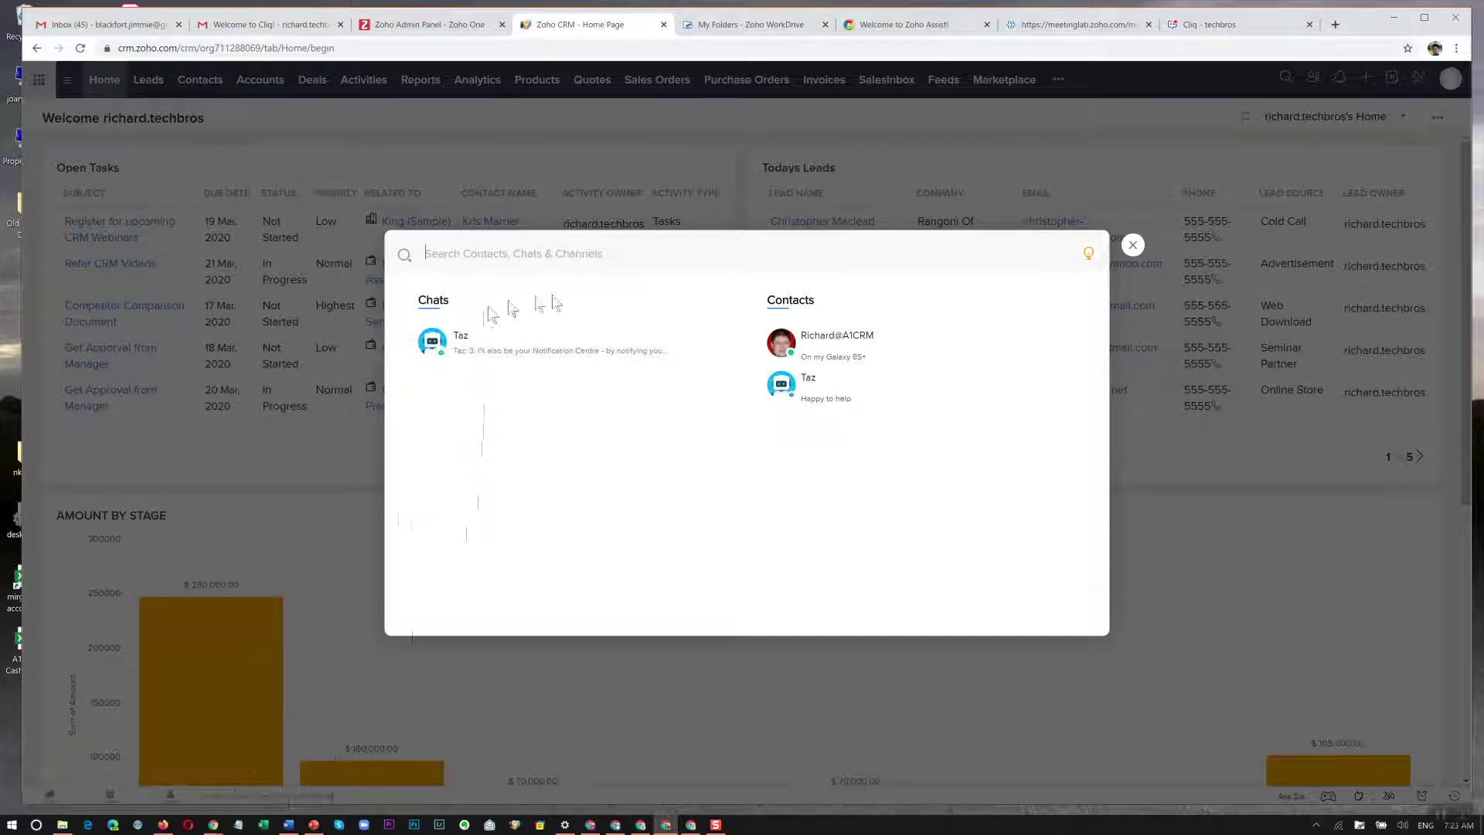
{"action": "left_click", "coordinate": [837, 337]}
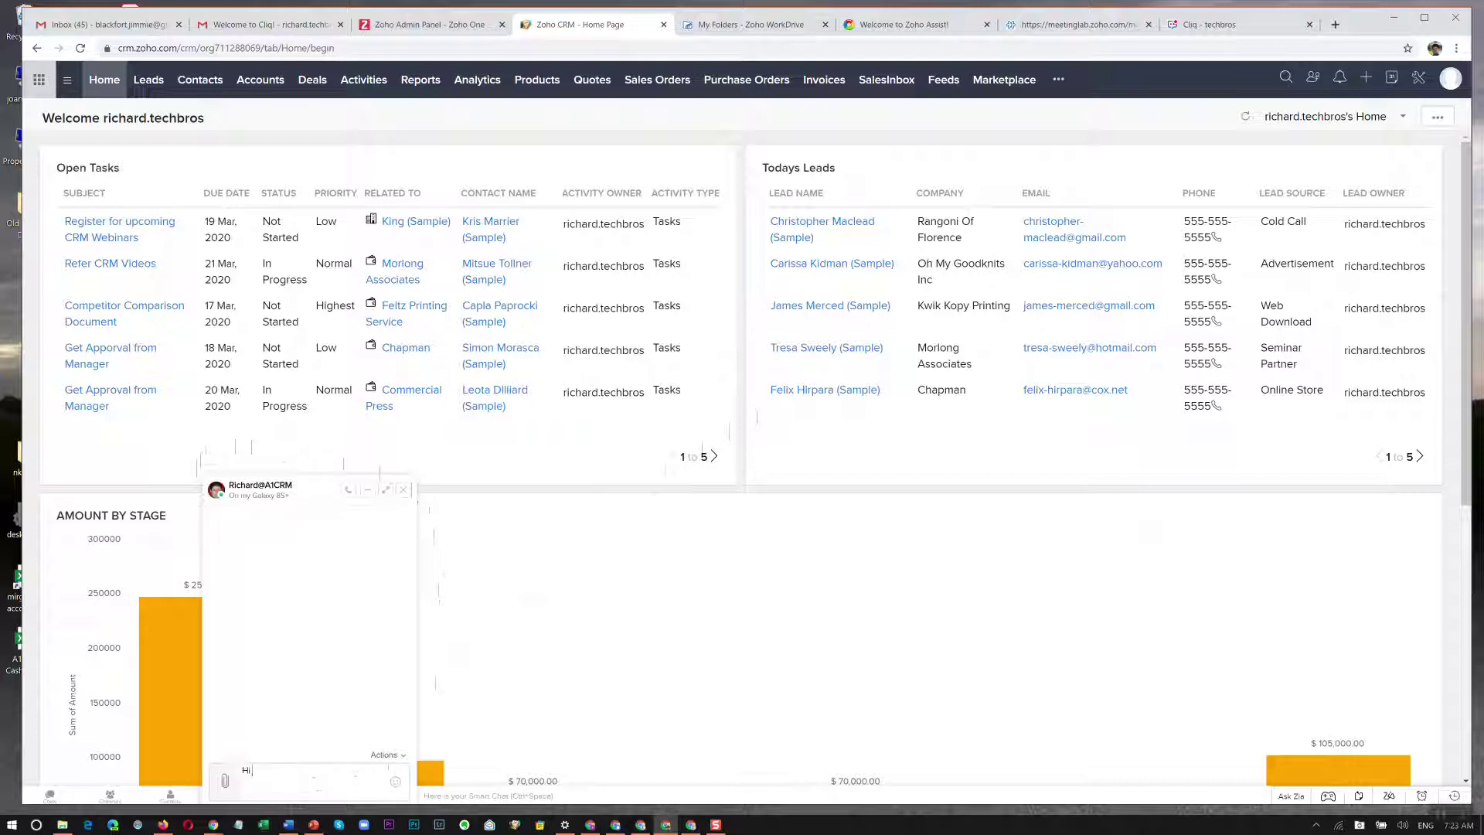
{"action": "type", "text": "Hi there"}
{"action": "key", "text": "Return"}
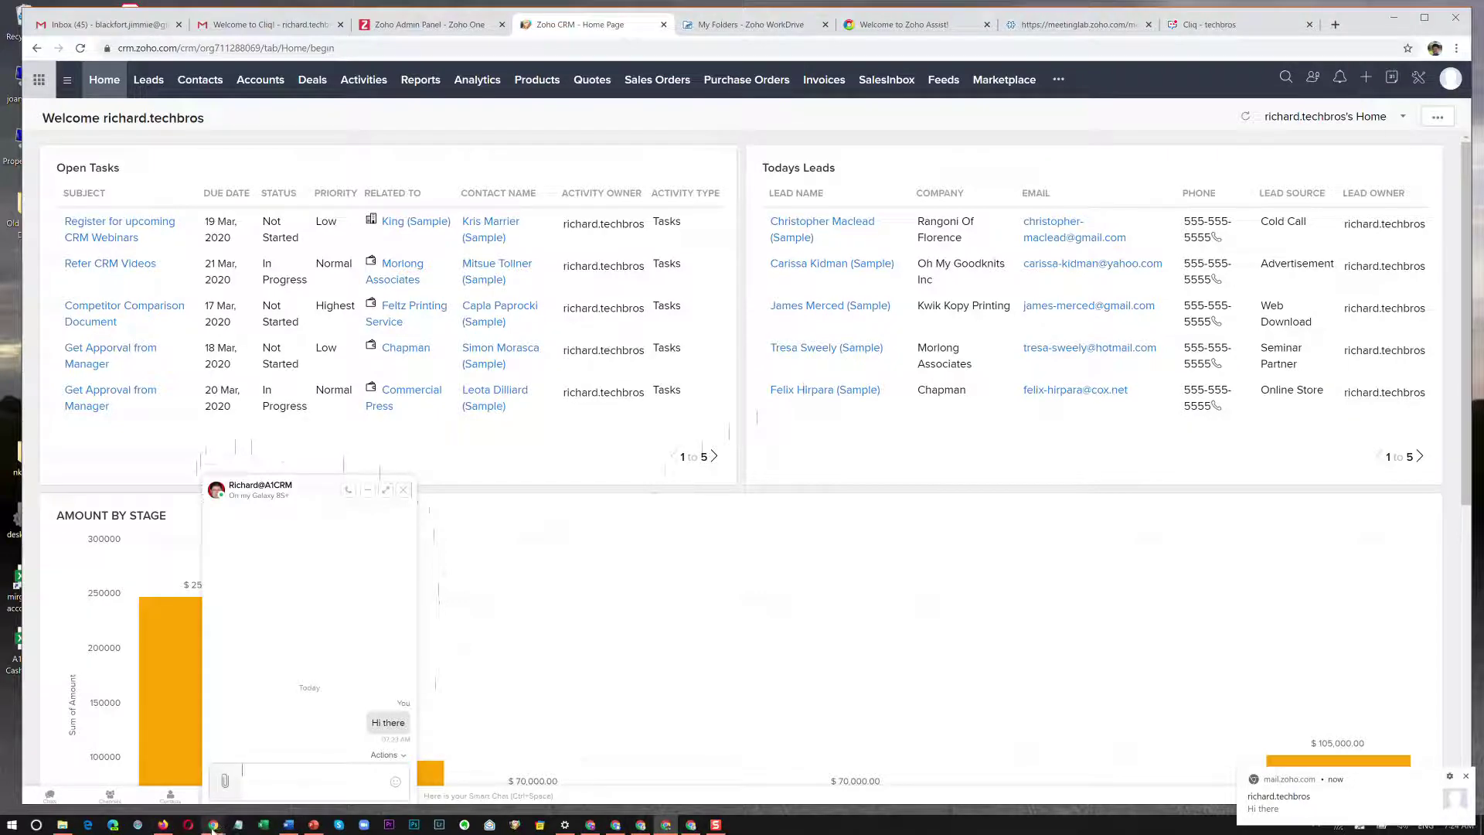
{"action": "key", "text": "alt+Tab"}
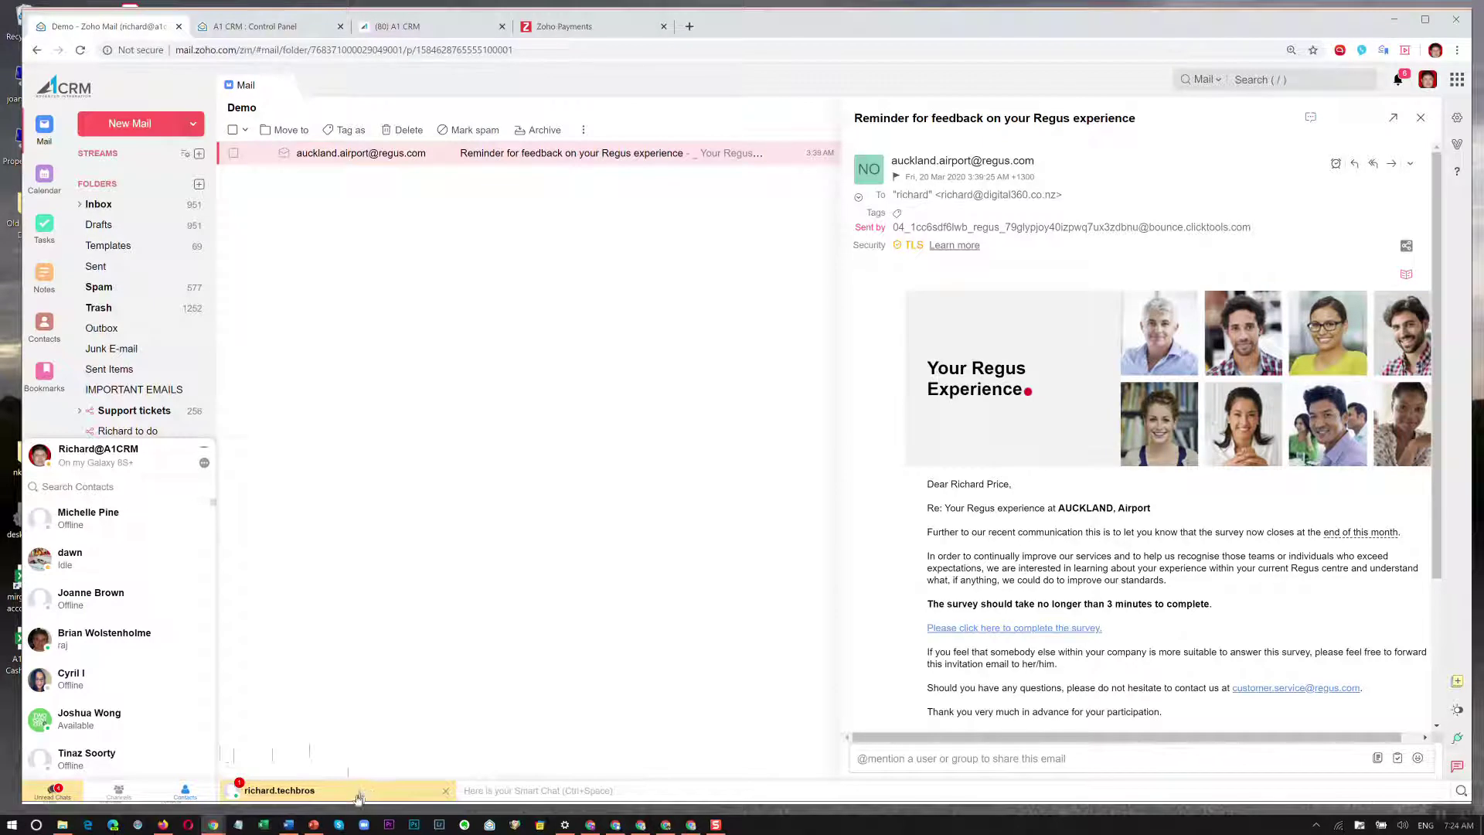
Open the incoming Zoho Mail chat, reply 'How are you', and switch back to Zoho CRM.
{"action": "left_click", "coordinate": [358, 791]}
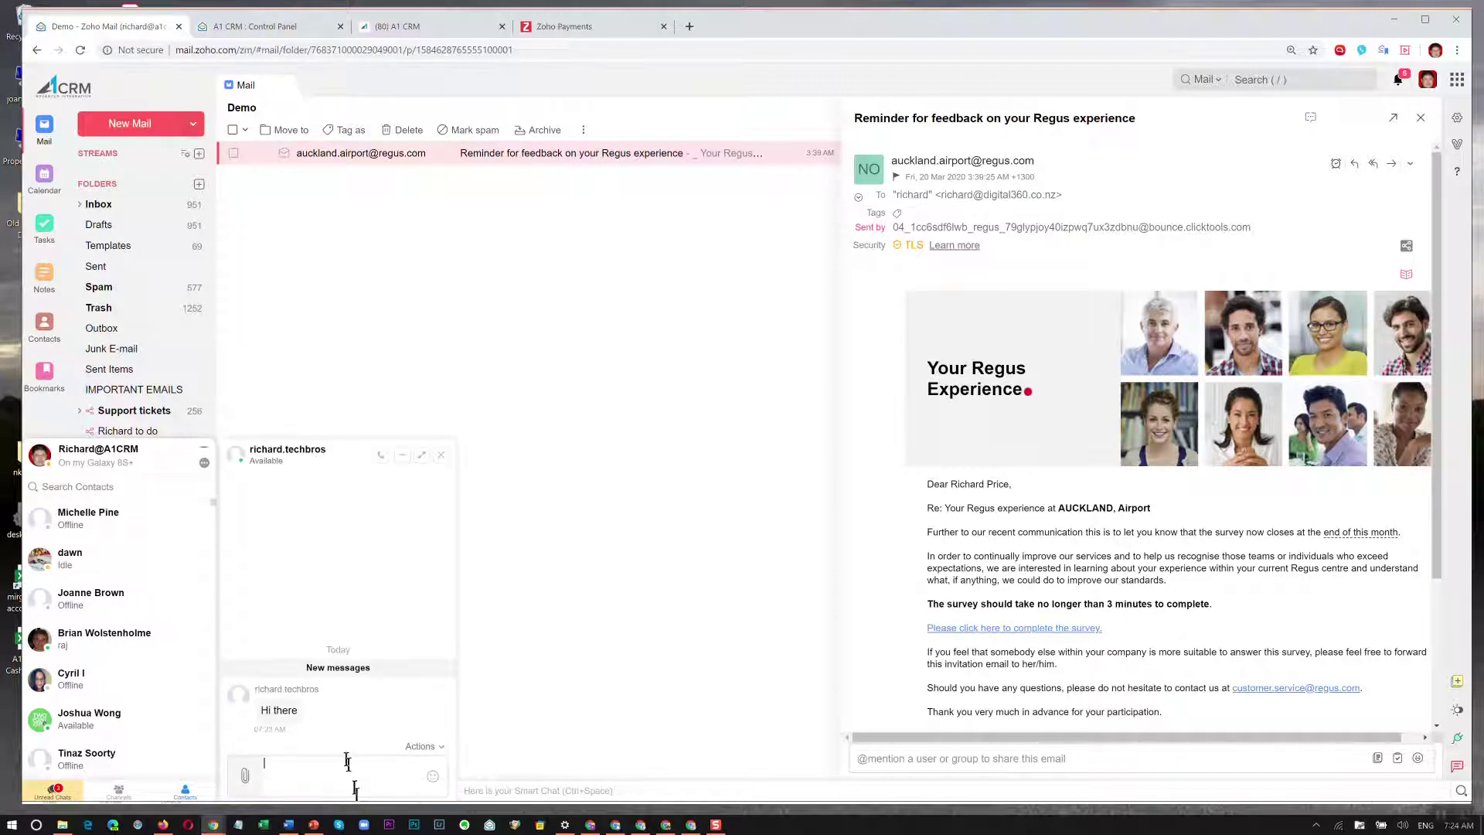
{"action": "left_click", "coordinate": [204, 452]}
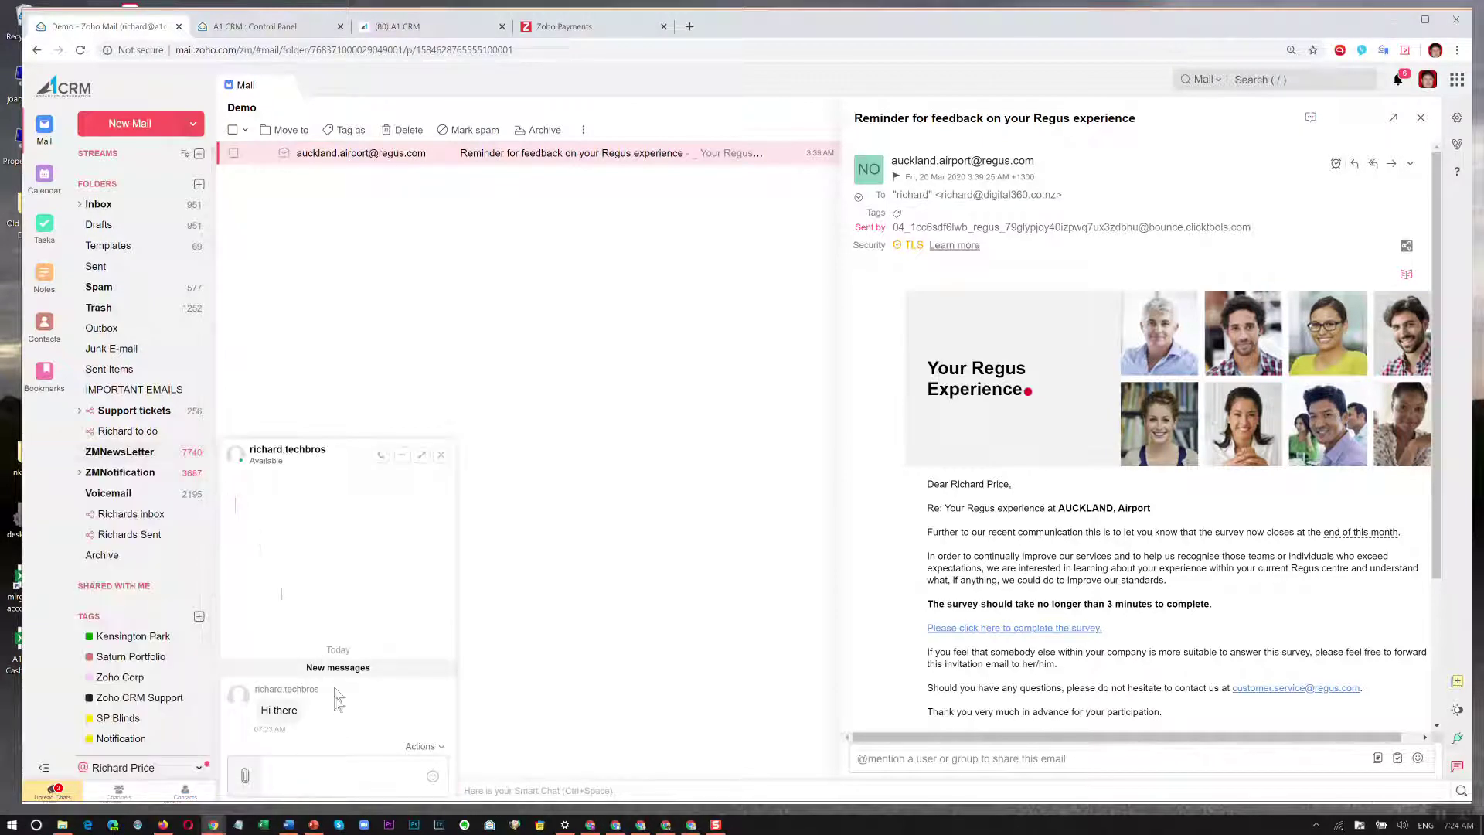
{"action": "left_click", "coordinate": [320, 774]}
{"action": "type", "text": "How are you"}
{"action": "key", "text": "Return"}
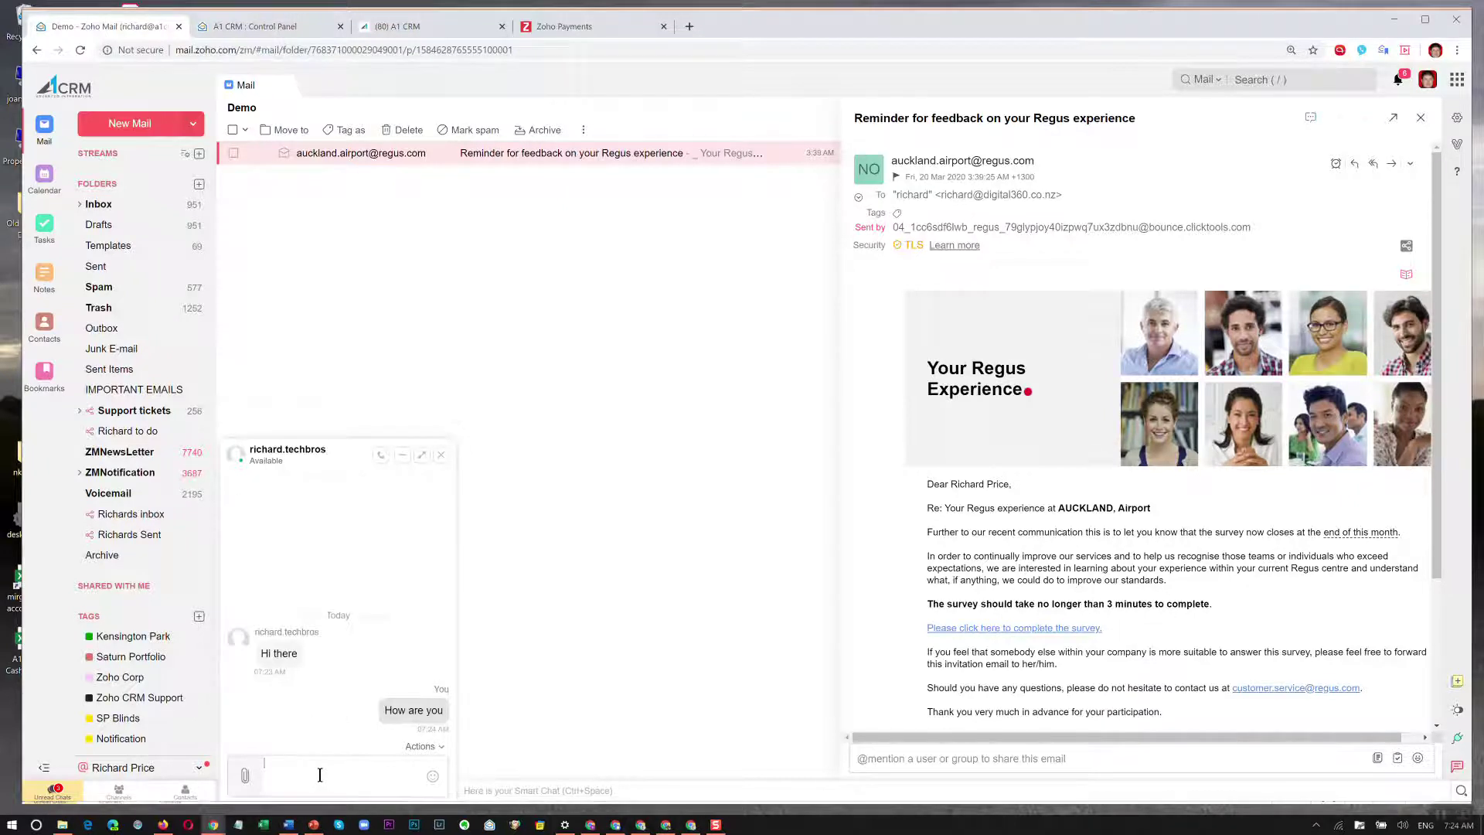
{"action": "key", "text": "alt+Tab"}
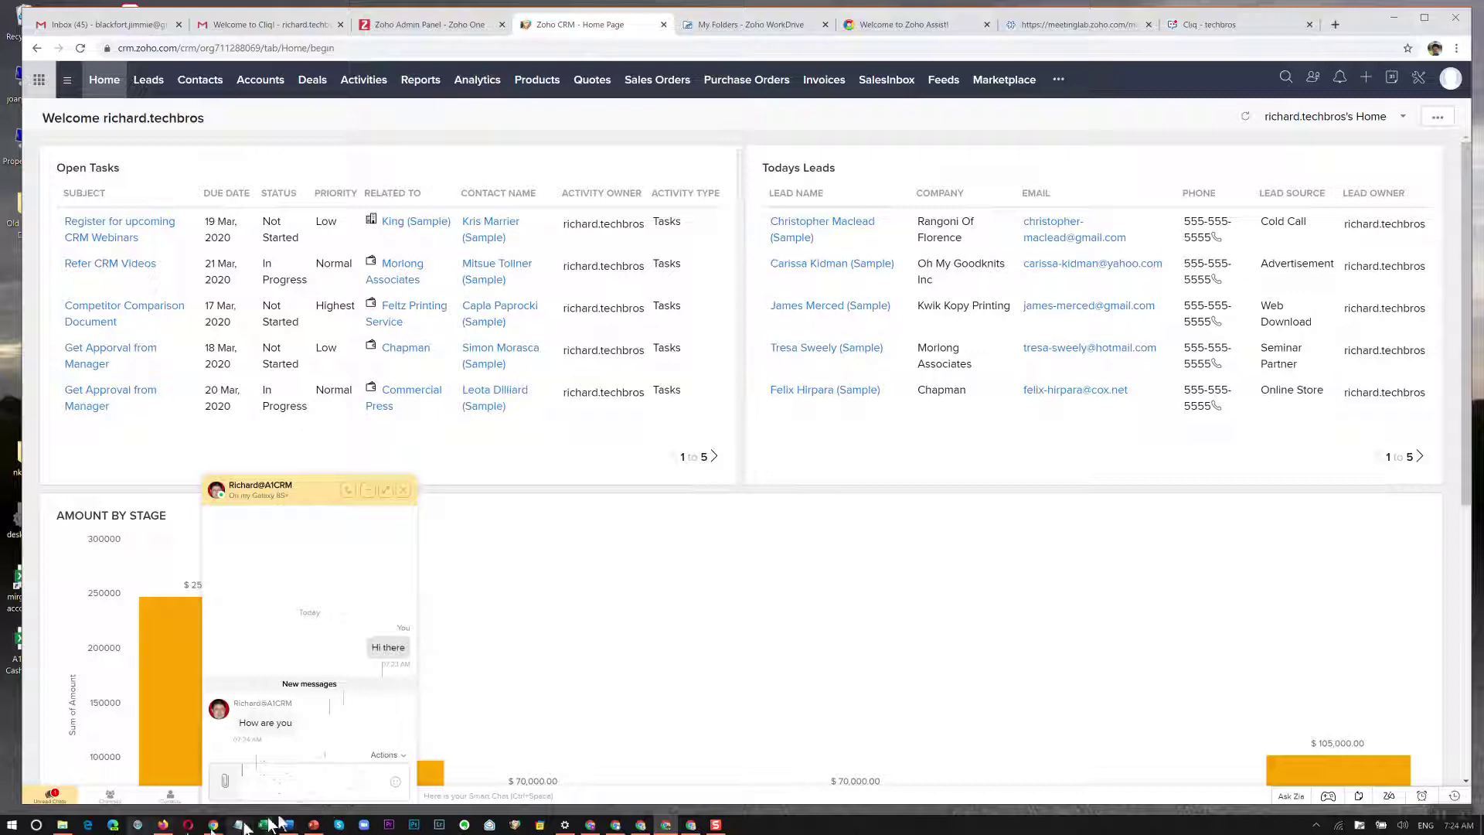
Drag the image 2020-03-20_6-52-32.jpg from the Temp folder into the CRM chat and confirm sharing.
{"action": "left_click", "coordinate": [64, 826]}
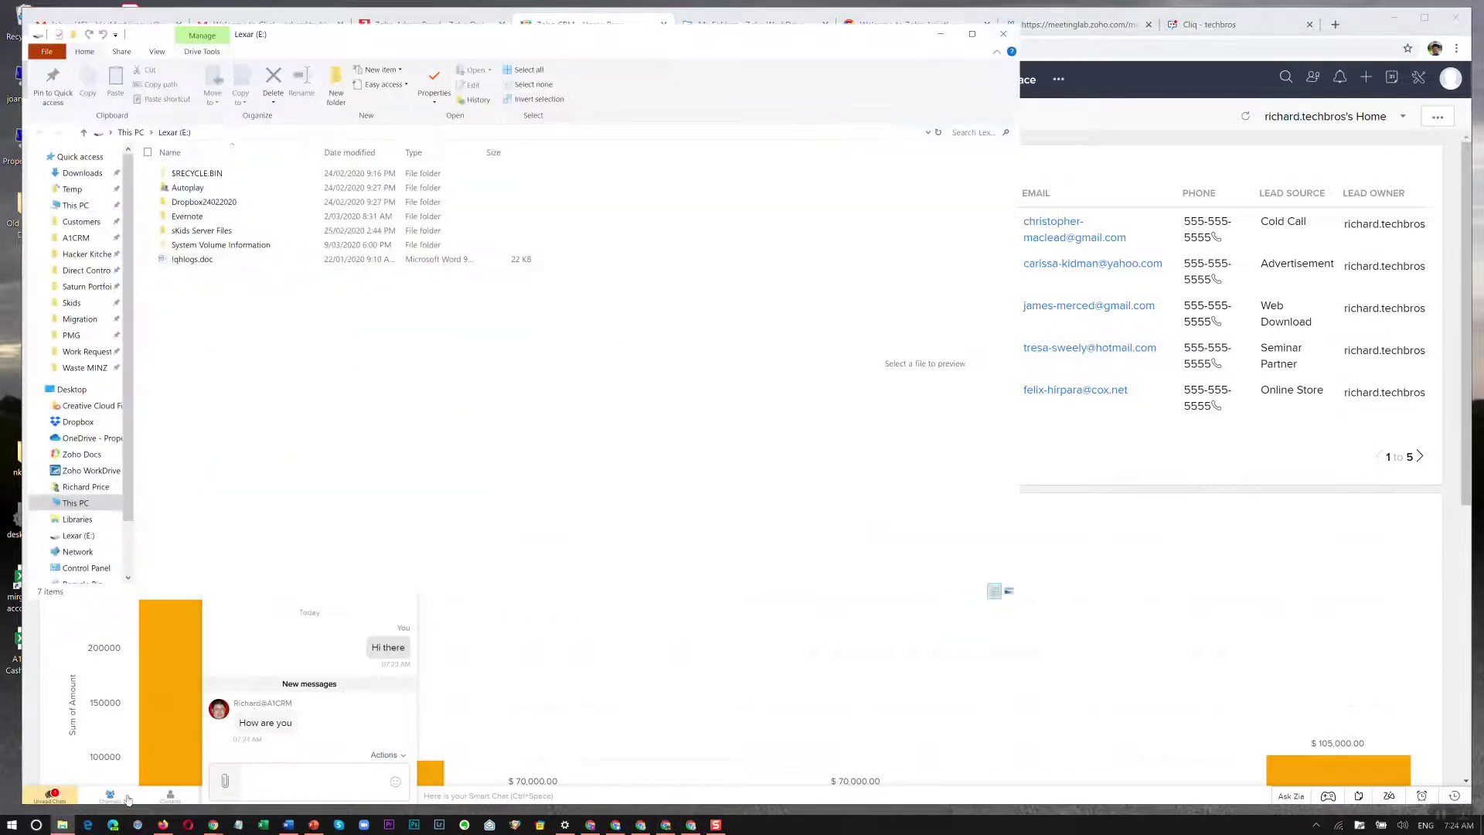
{"action": "left_click_drag", "start_coordinate": [422, 26], "coordinate": [1133, 102]}
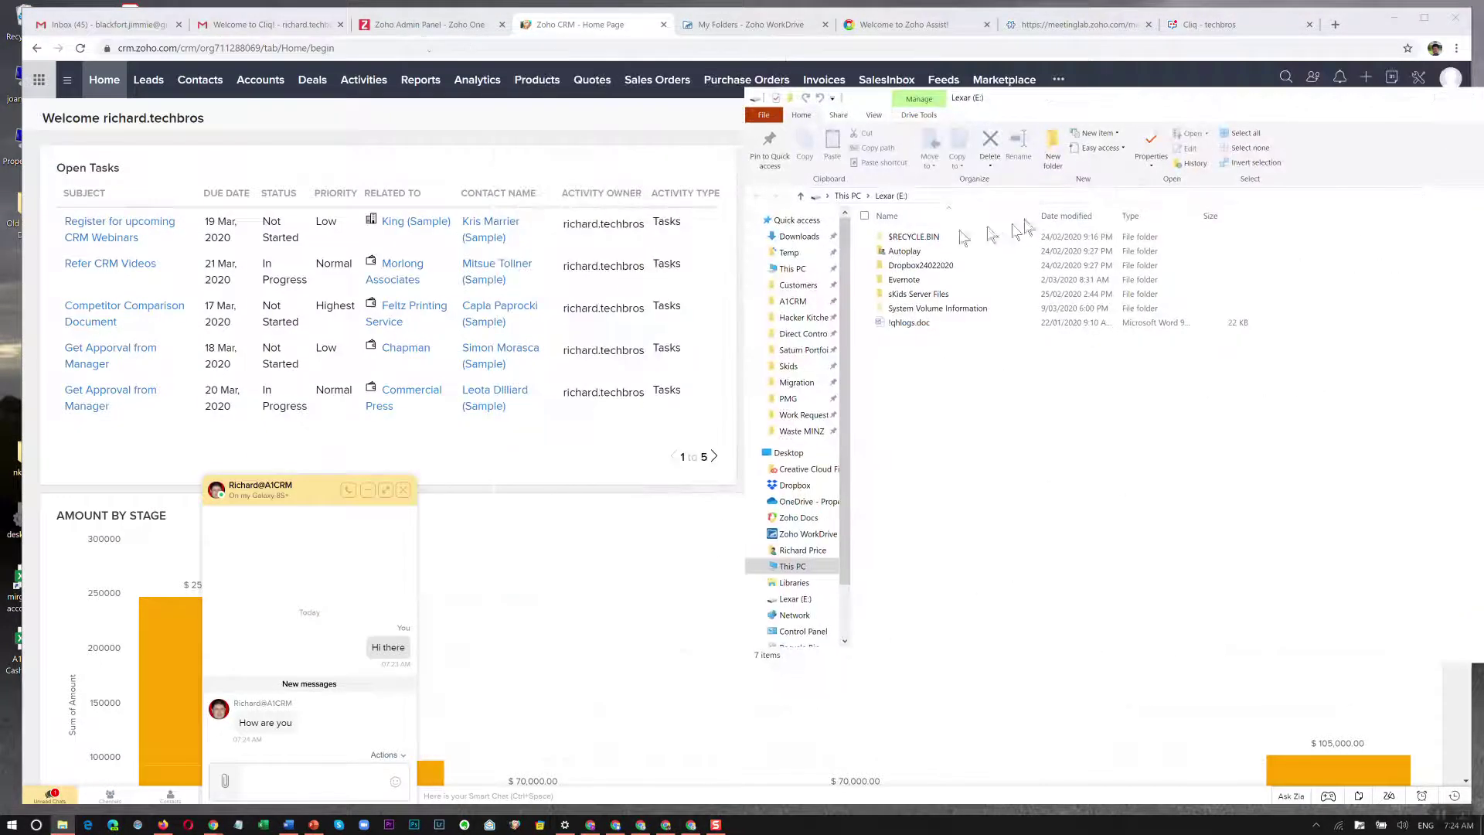
{"action": "left_click", "coordinate": [804, 252]}
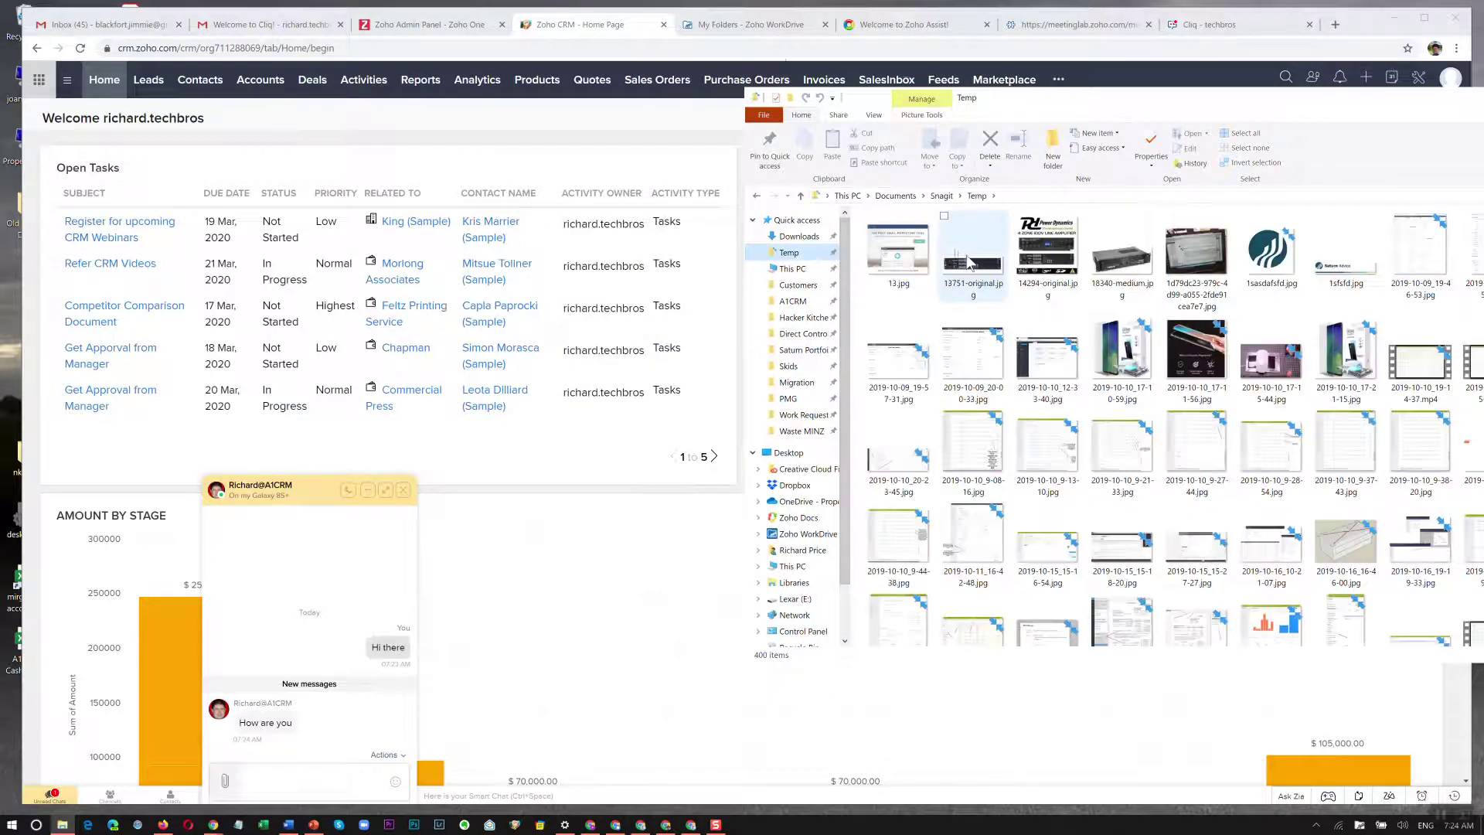
{"action": "left_click_drag", "start_coordinate": [970, 260], "coordinate": [323, 659]}
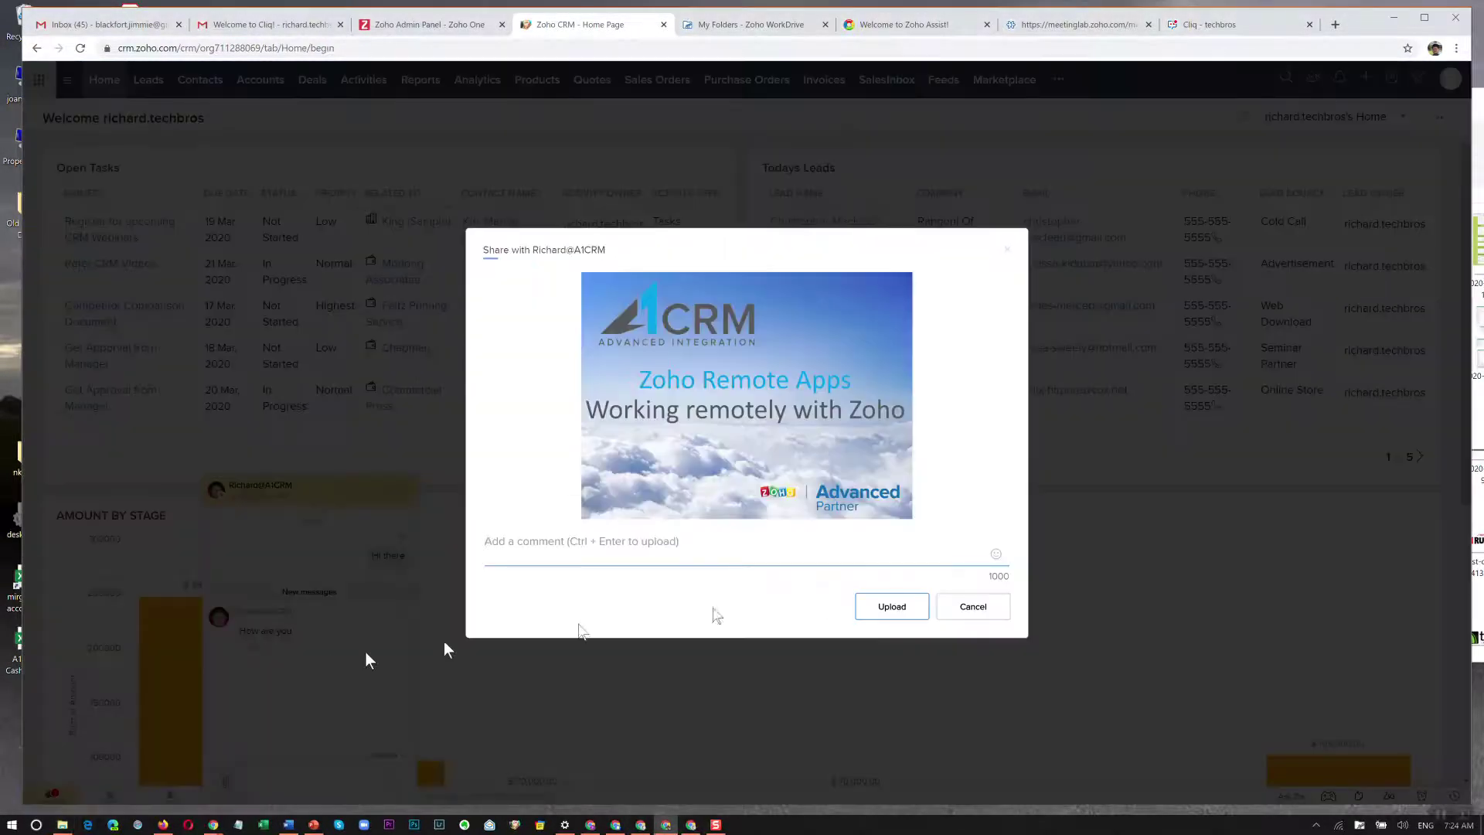
{"action": "left_click", "coordinate": [903, 606]}
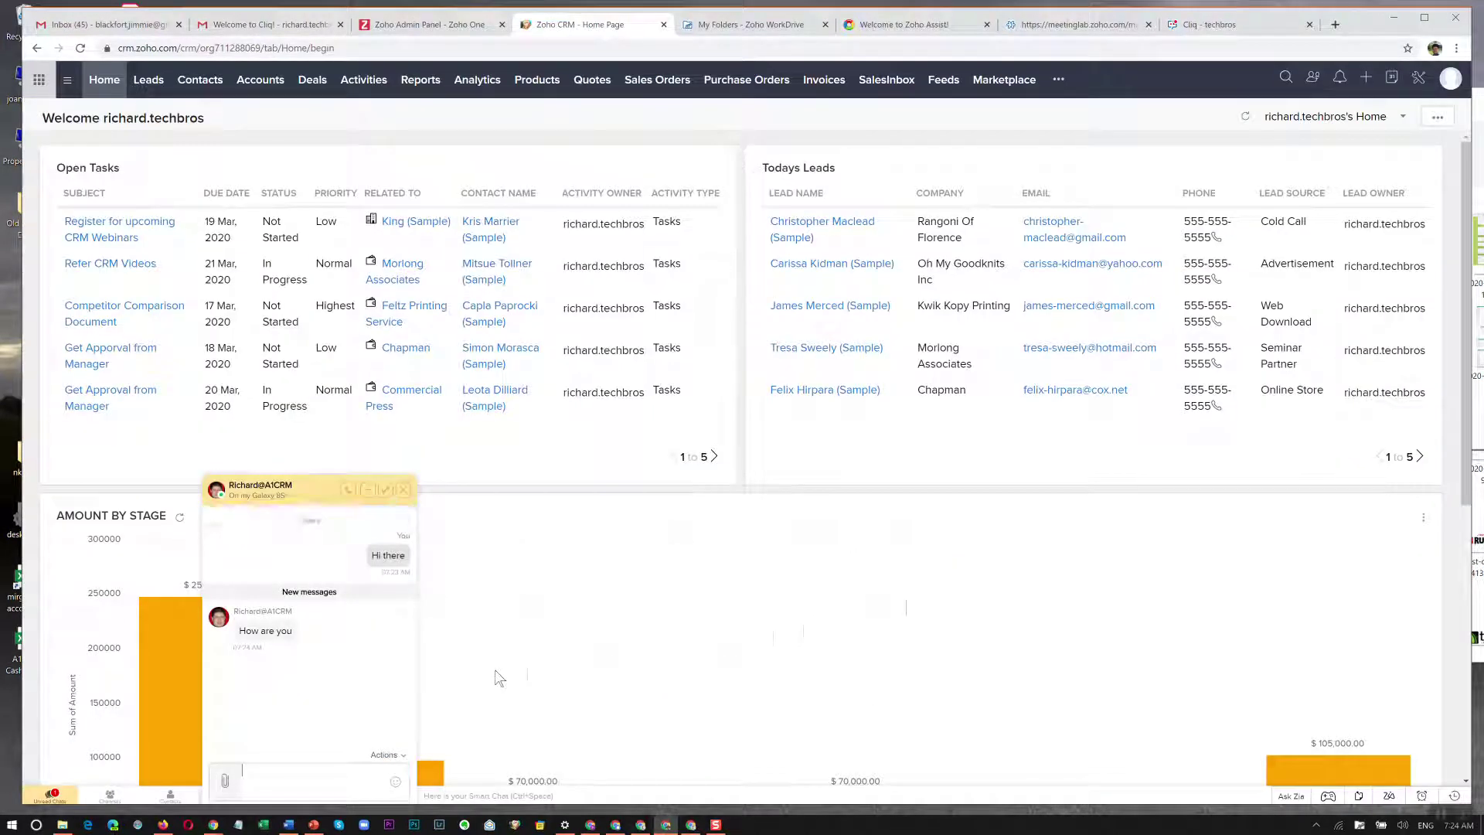
{"action": "key", "text": "alt+Tab"}
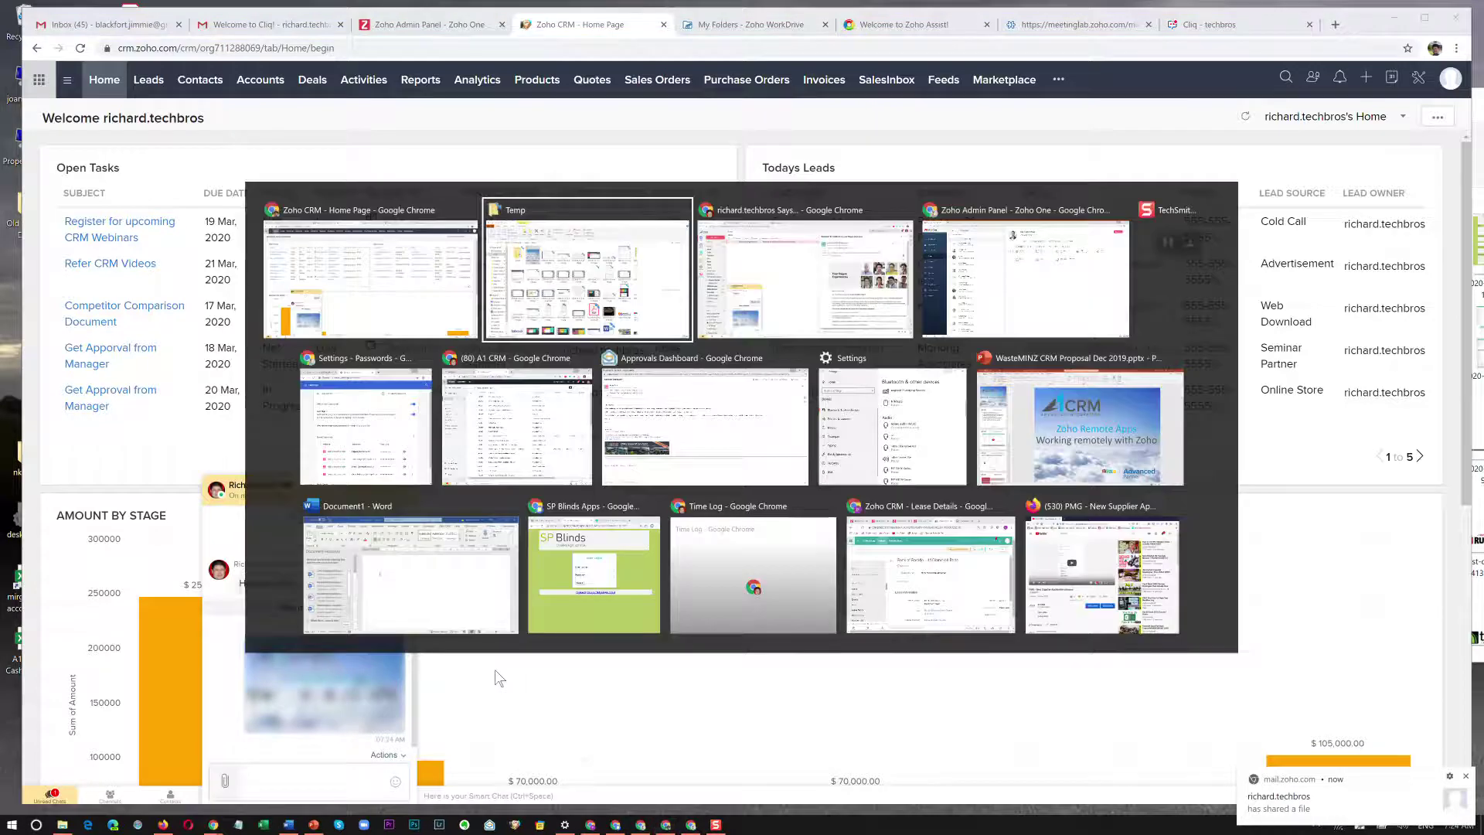
View the received Zoho Remote Apps image in the Zoho Mail chat, then return to Zoho CRM.
{"action": "key", "text": "alt+Tab"}
{"action": "key", "text": "Tab"}
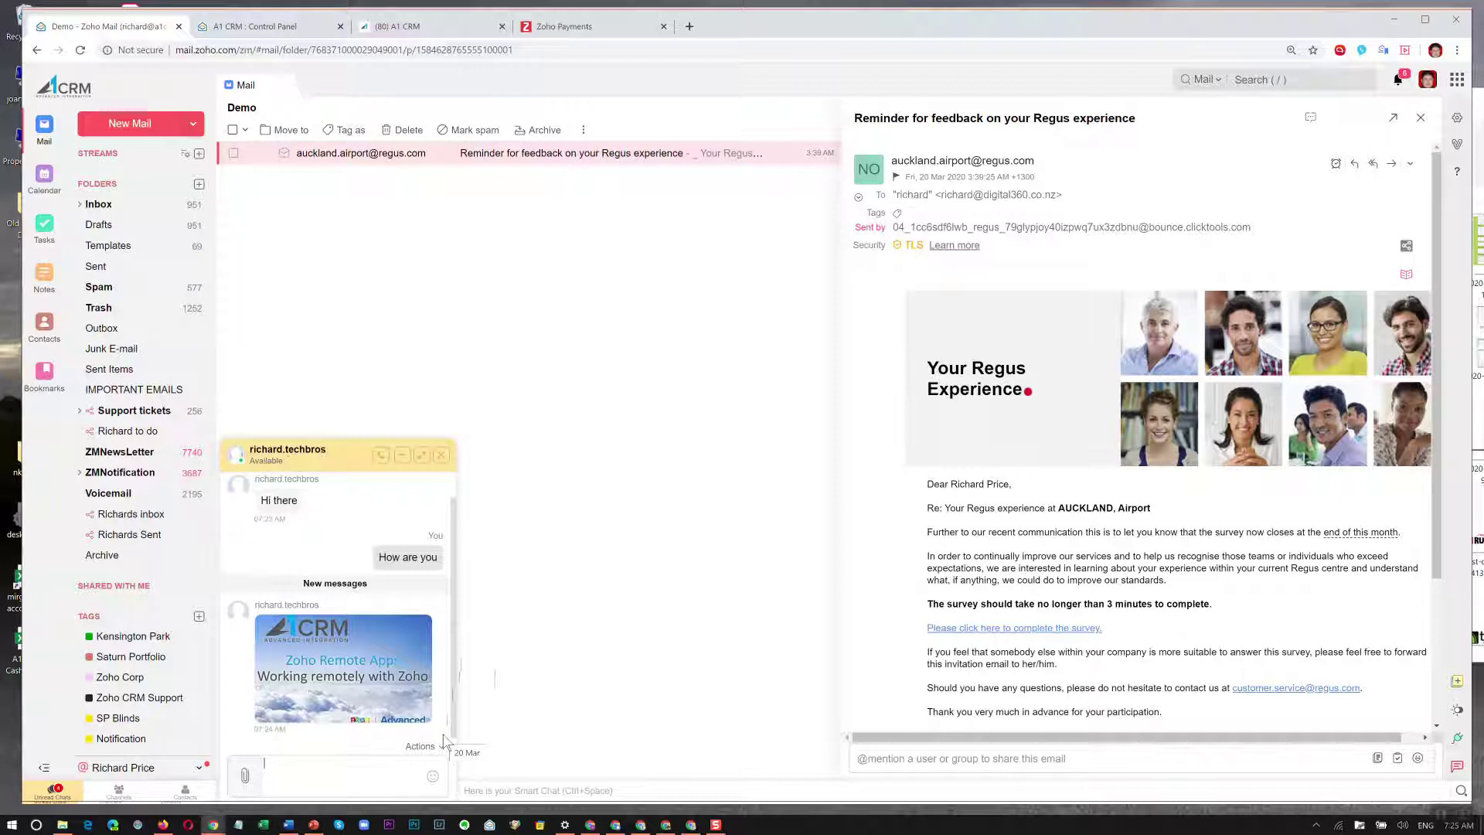
{"action": "key", "text": "alt+Tab"}
{"action": "key", "text": "alt+Tab"}
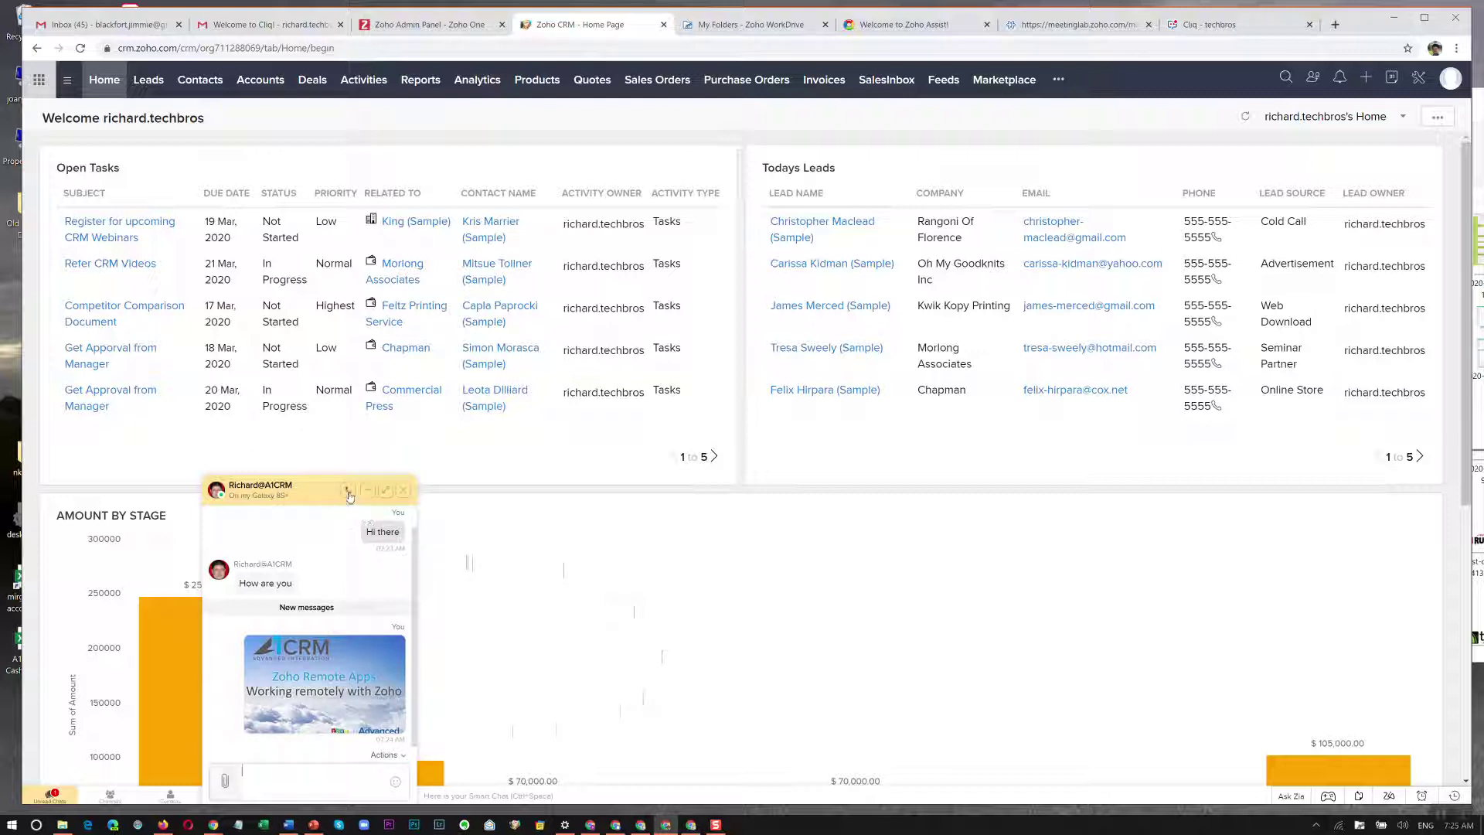
Choose Video Call from the chat header's phone menu to call the other account.
{"action": "left_click", "coordinate": [348, 492]}
{"action": "left_click", "coordinate": [326, 535]}
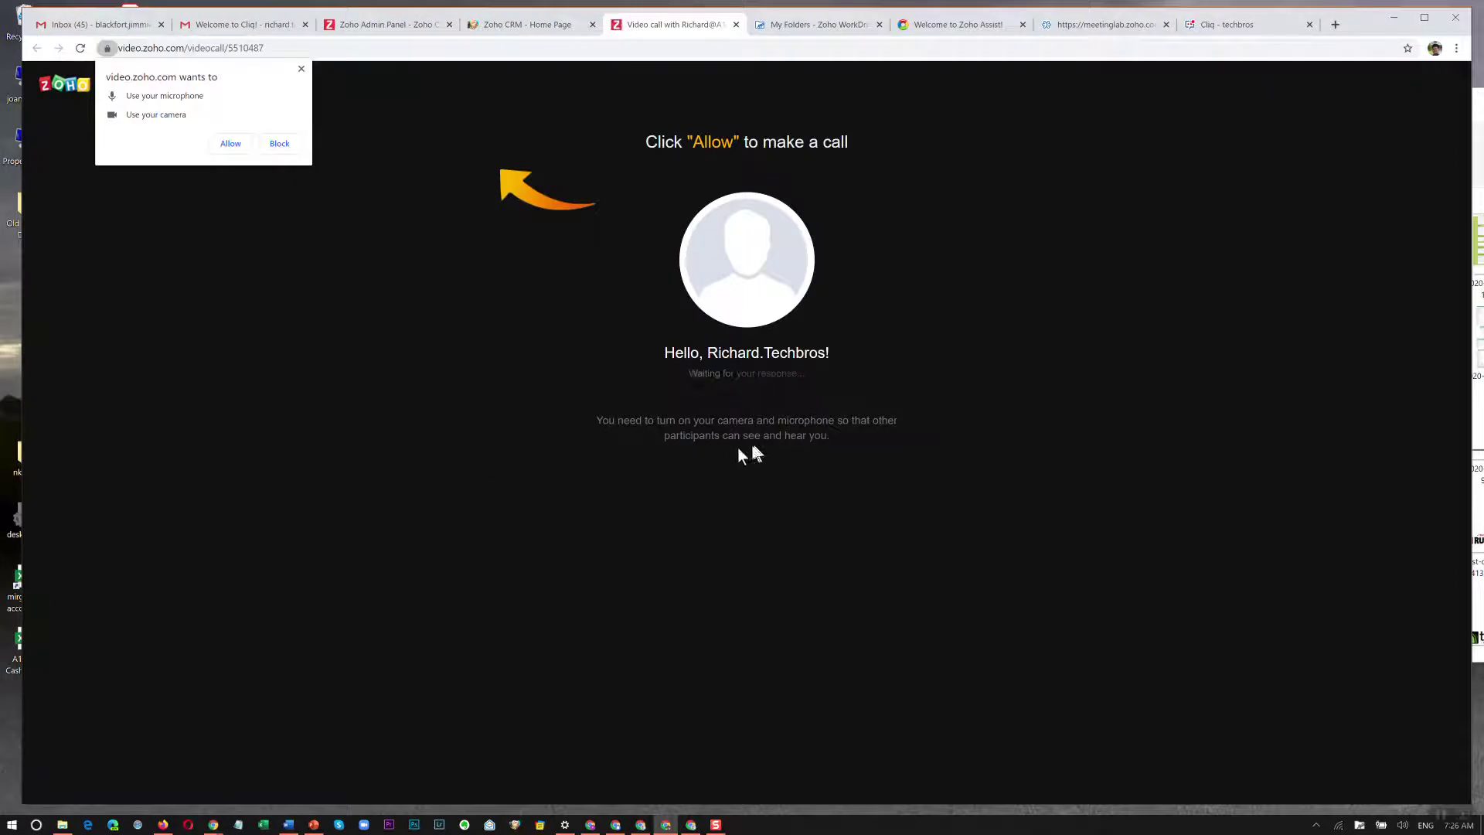
Allow camera and microphone access, then close the video call window after it fails.
{"action": "left_click", "coordinate": [231, 144]}
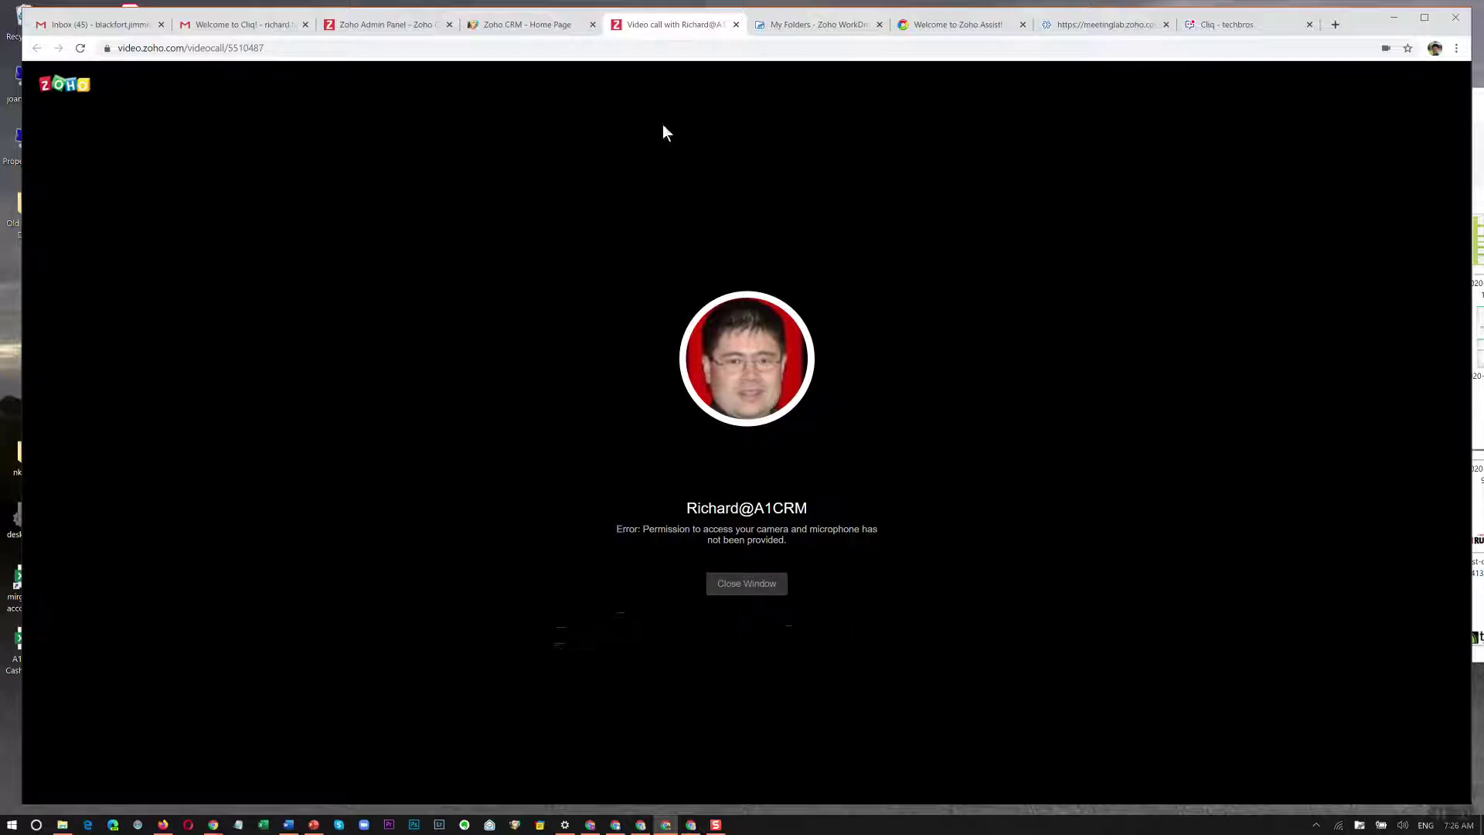
{"action": "left_click", "coordinate": [735, 24]}
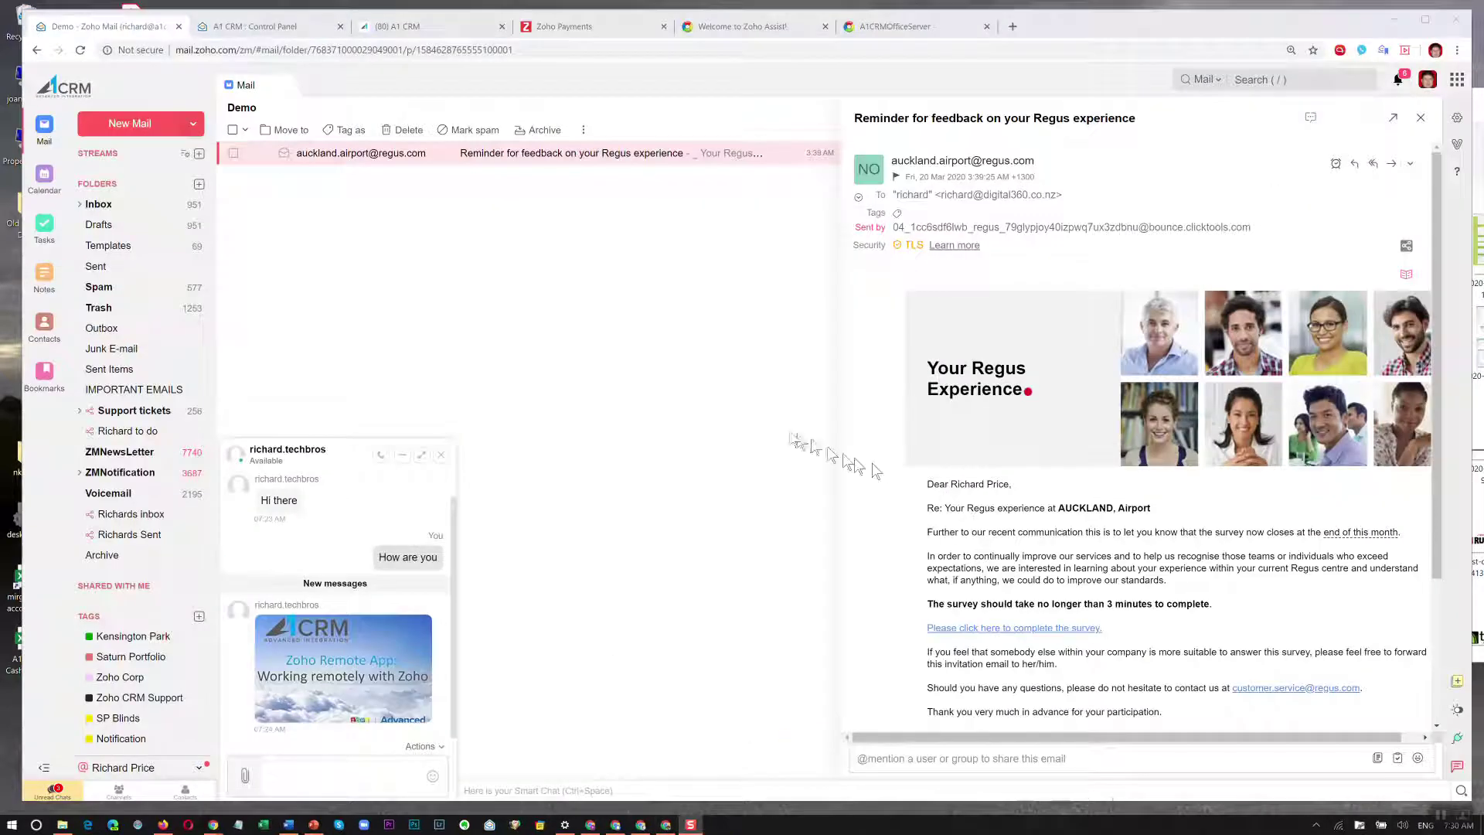
Show the Audio Call / Video Call dropdown from the phone icon in the Zoho Mail chat.
{"action": "left_click", "coordinate": [381, 456]}
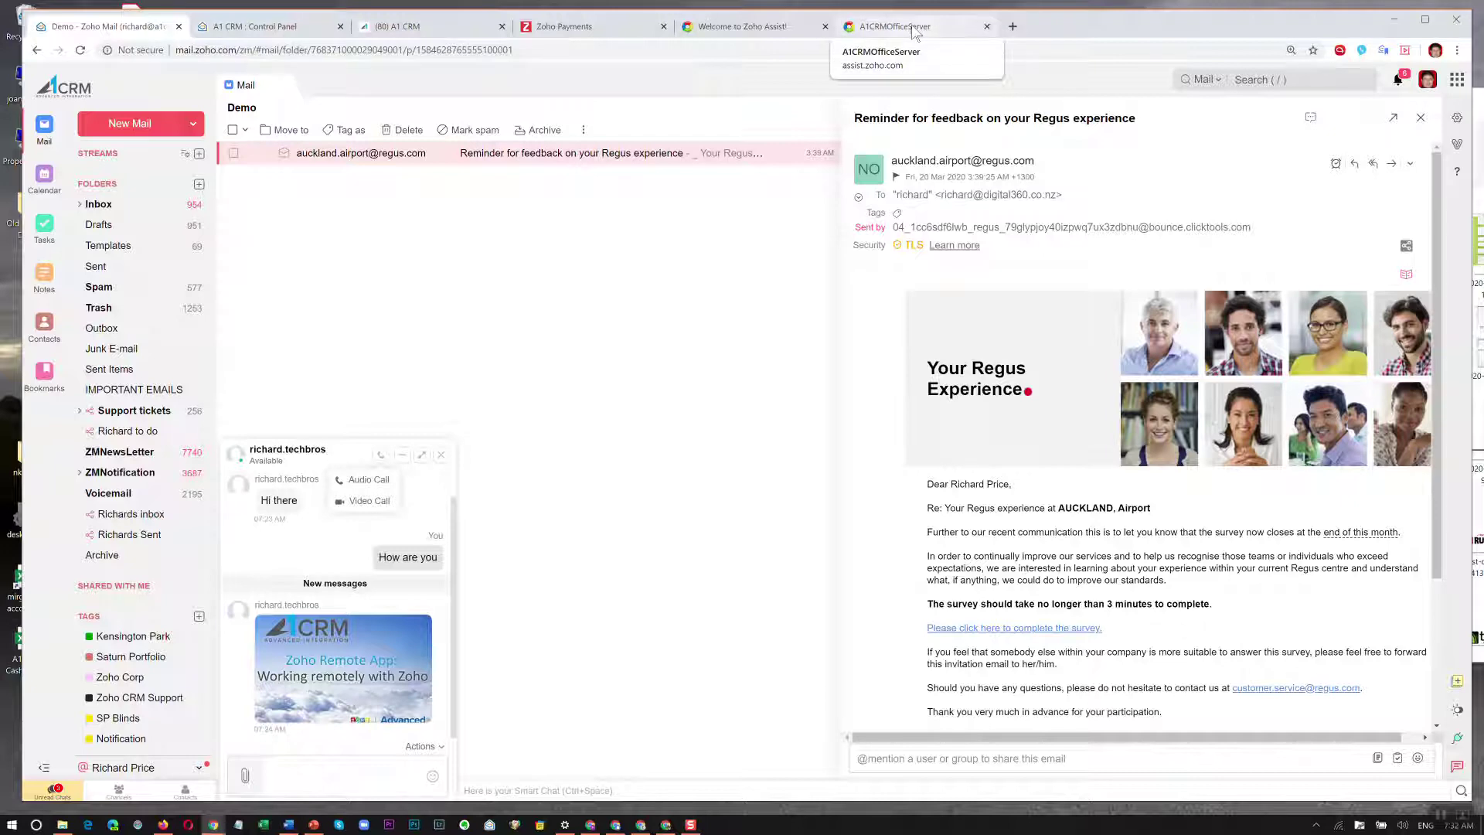
Go to Zoho Assist's Remote Support page and switch to the A1CRMOfficeServer session tab.
{"action": "left_click", "coordinate": [774, 27]}
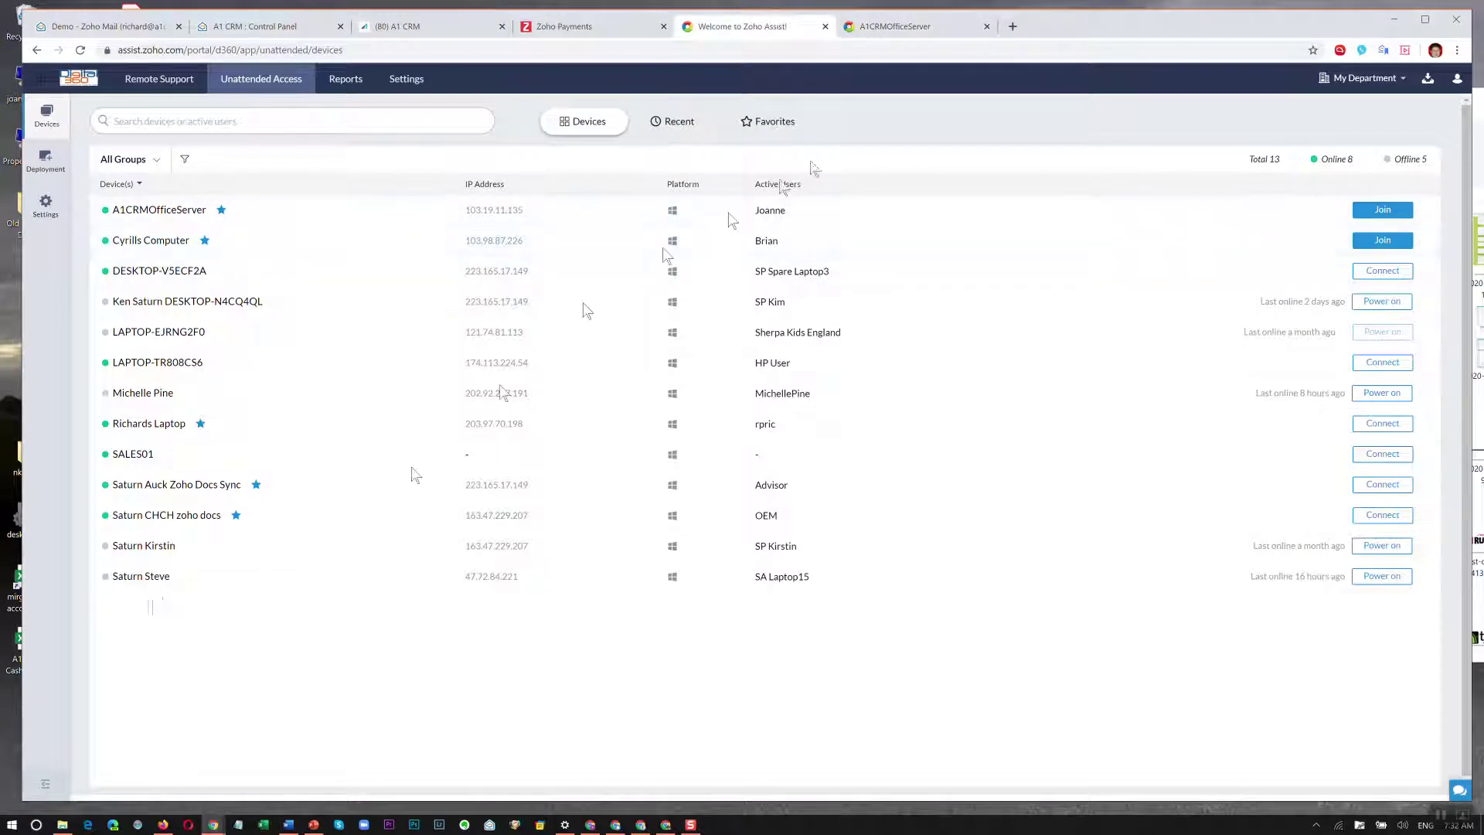
{"action": "left_click", "coordinate": [160, 79]}
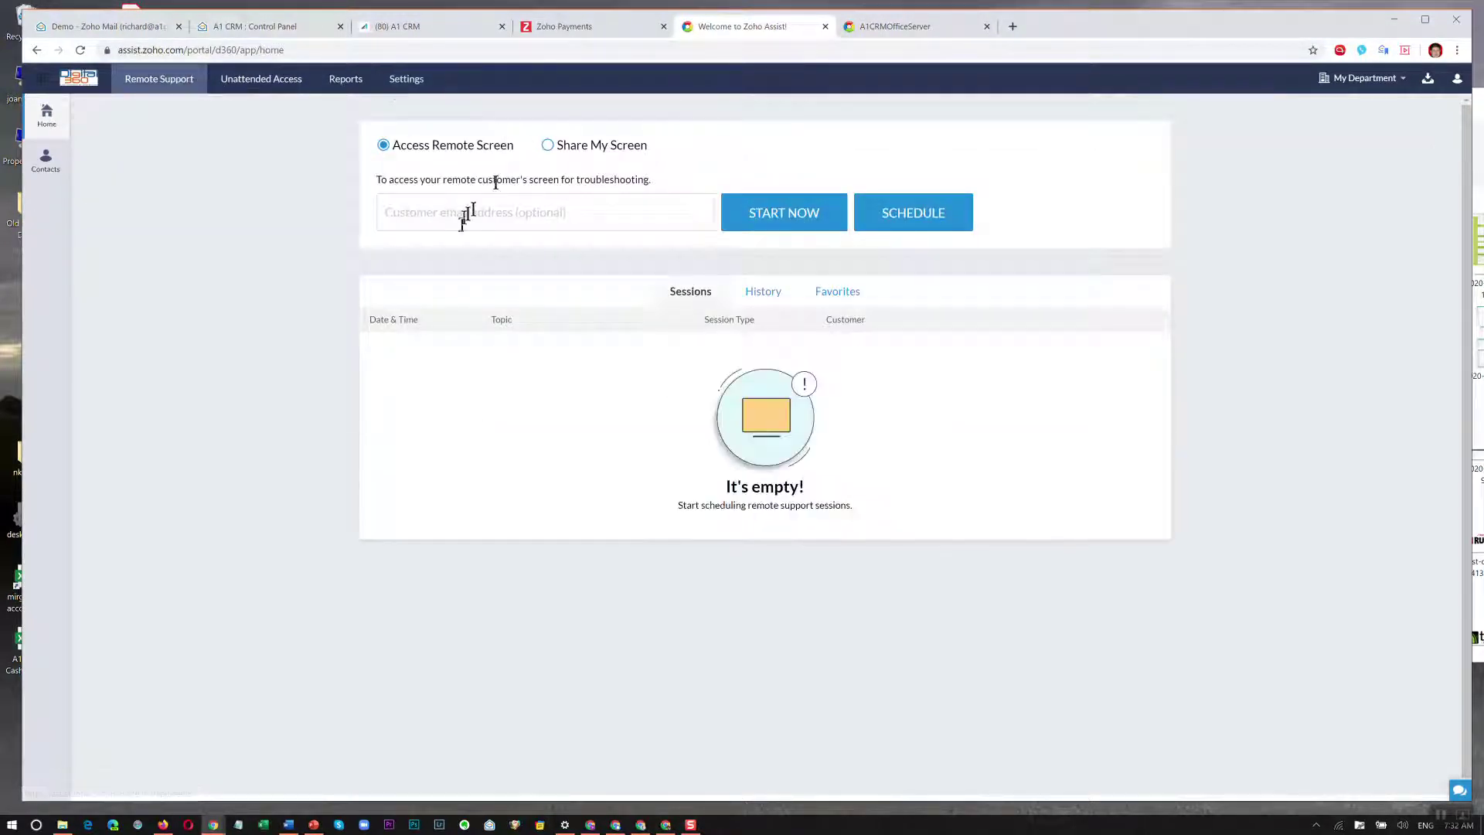
{"action": "left_click", "coordinate": [410, 212]}
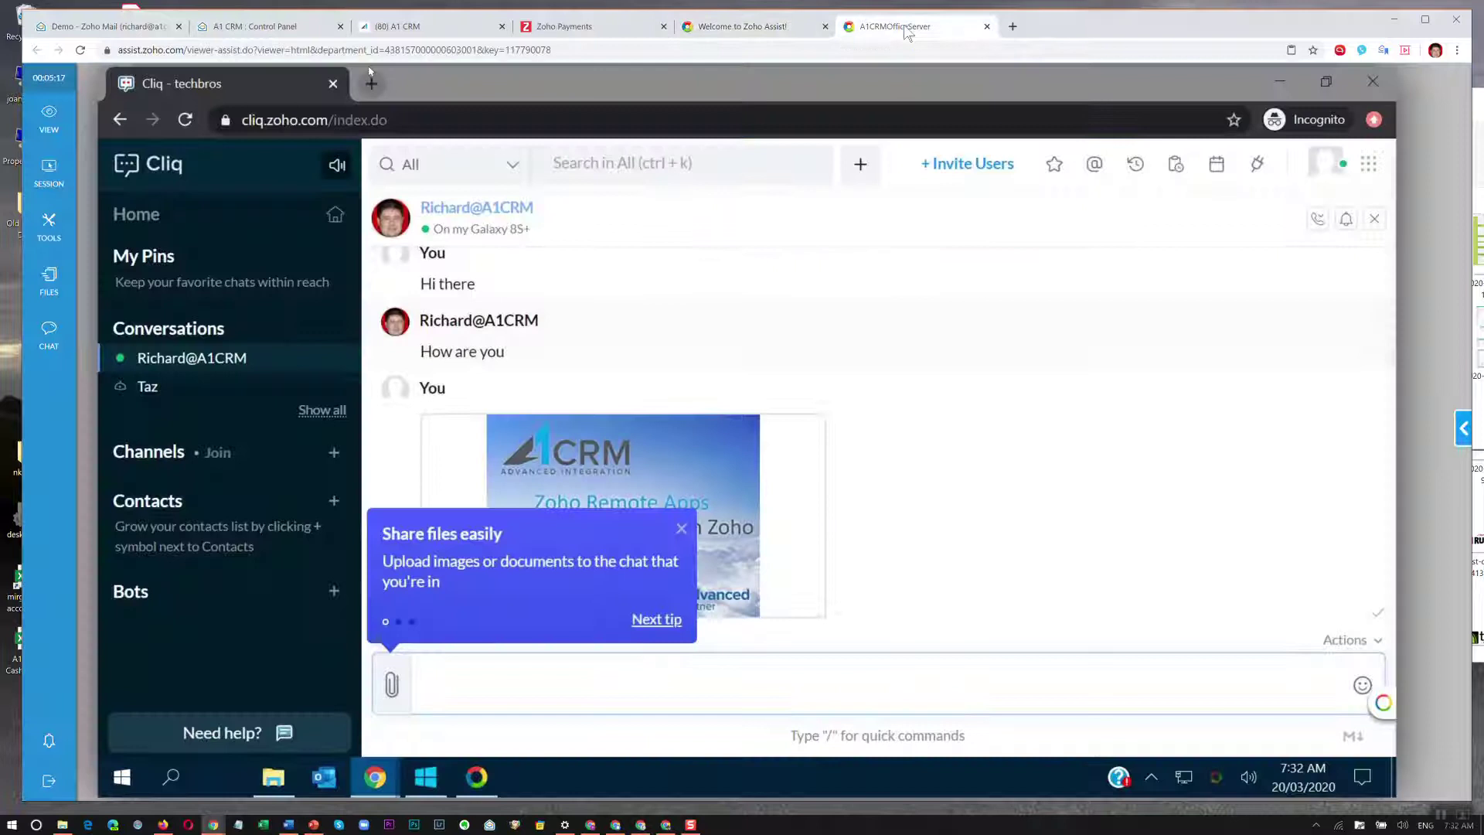
{"action": "left_click", "coordinate": [908, 31]}
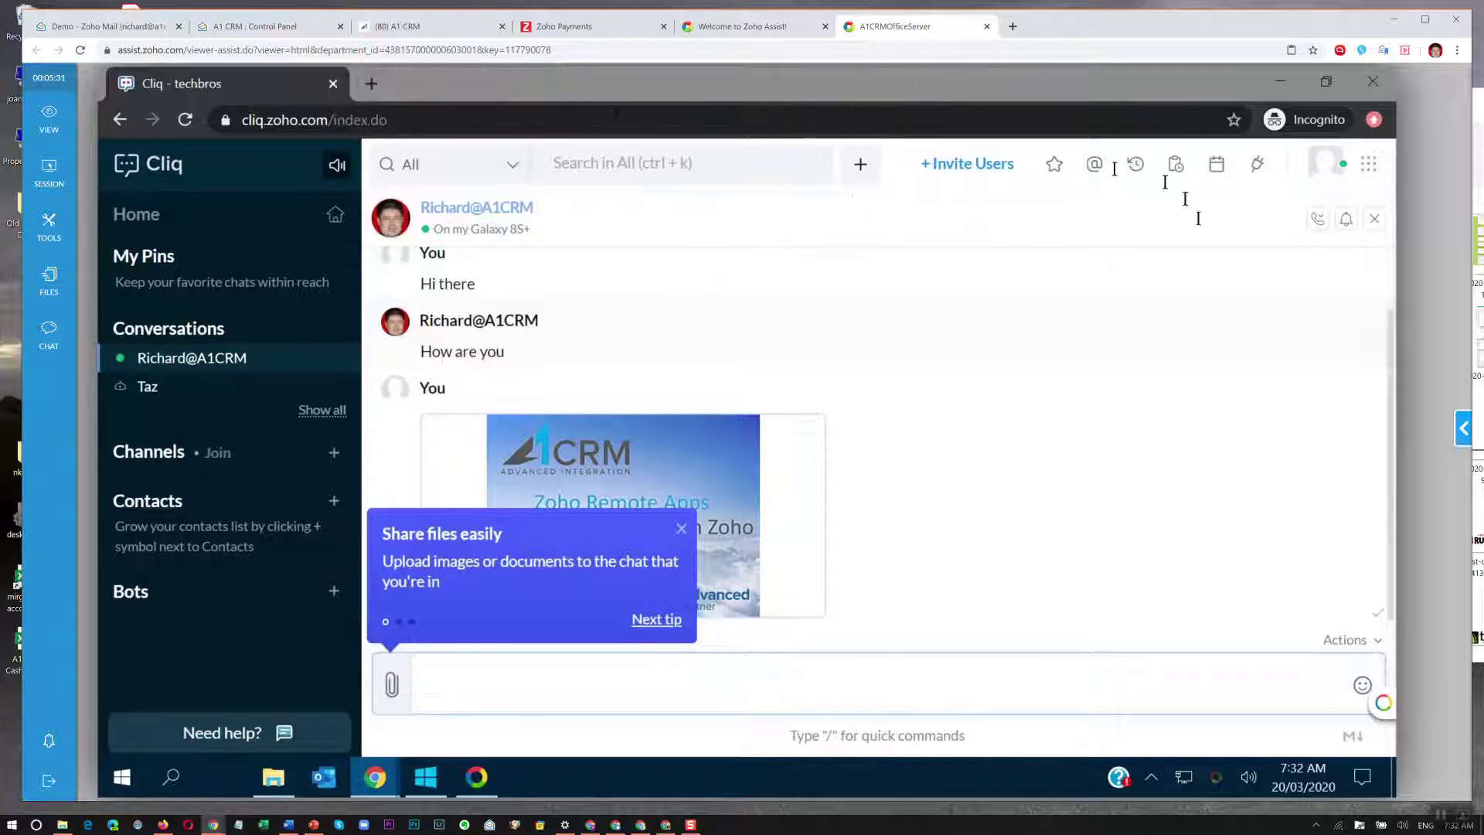
Close the 'Share files easily' tip and collapse My Pins and Contacts in remote Cliq.
{"action": "left_click", "coordinate": [469, 681]}
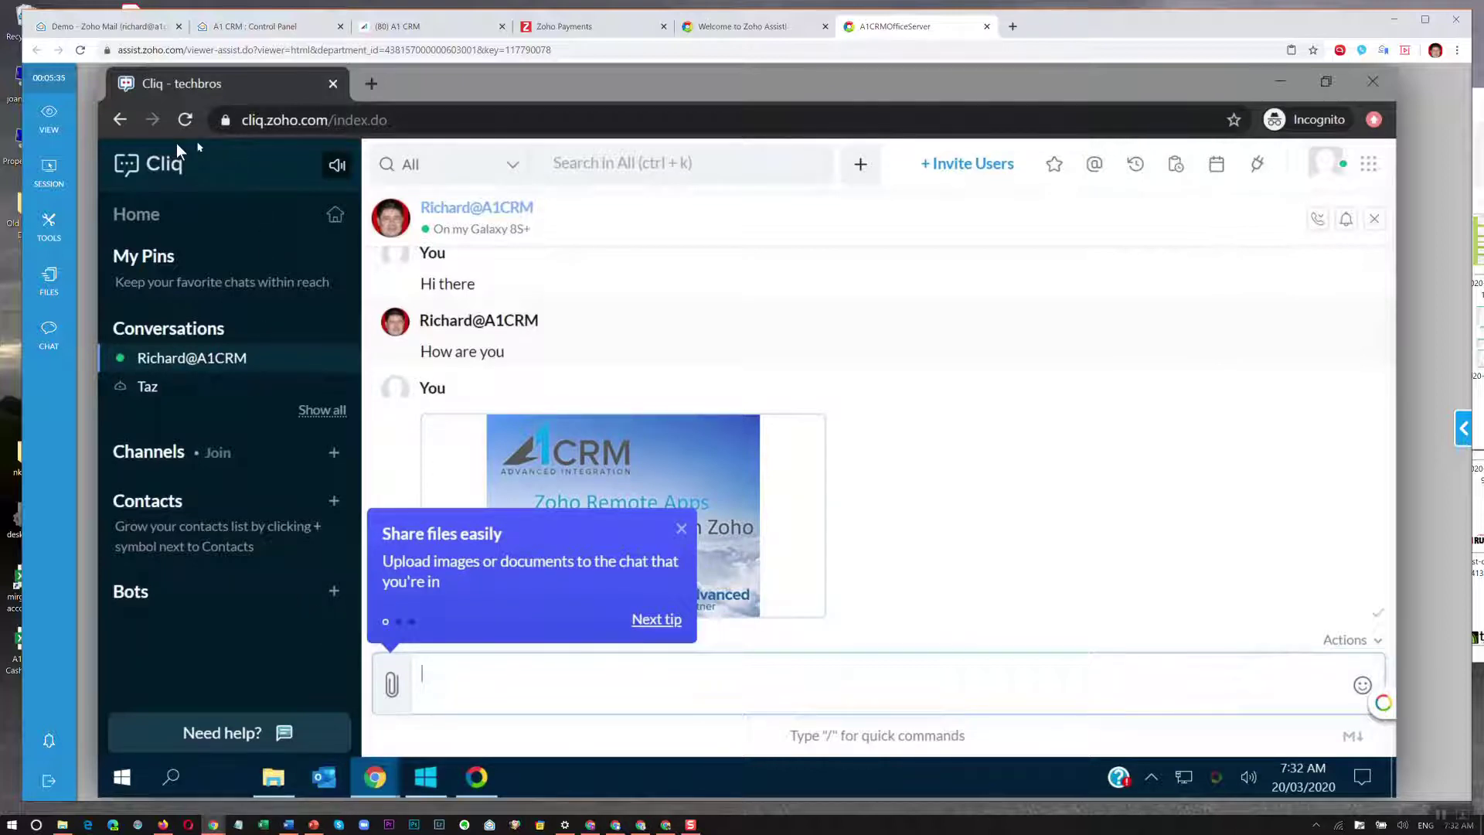
{"action": "left_click", "coordinate": [820, 297]}
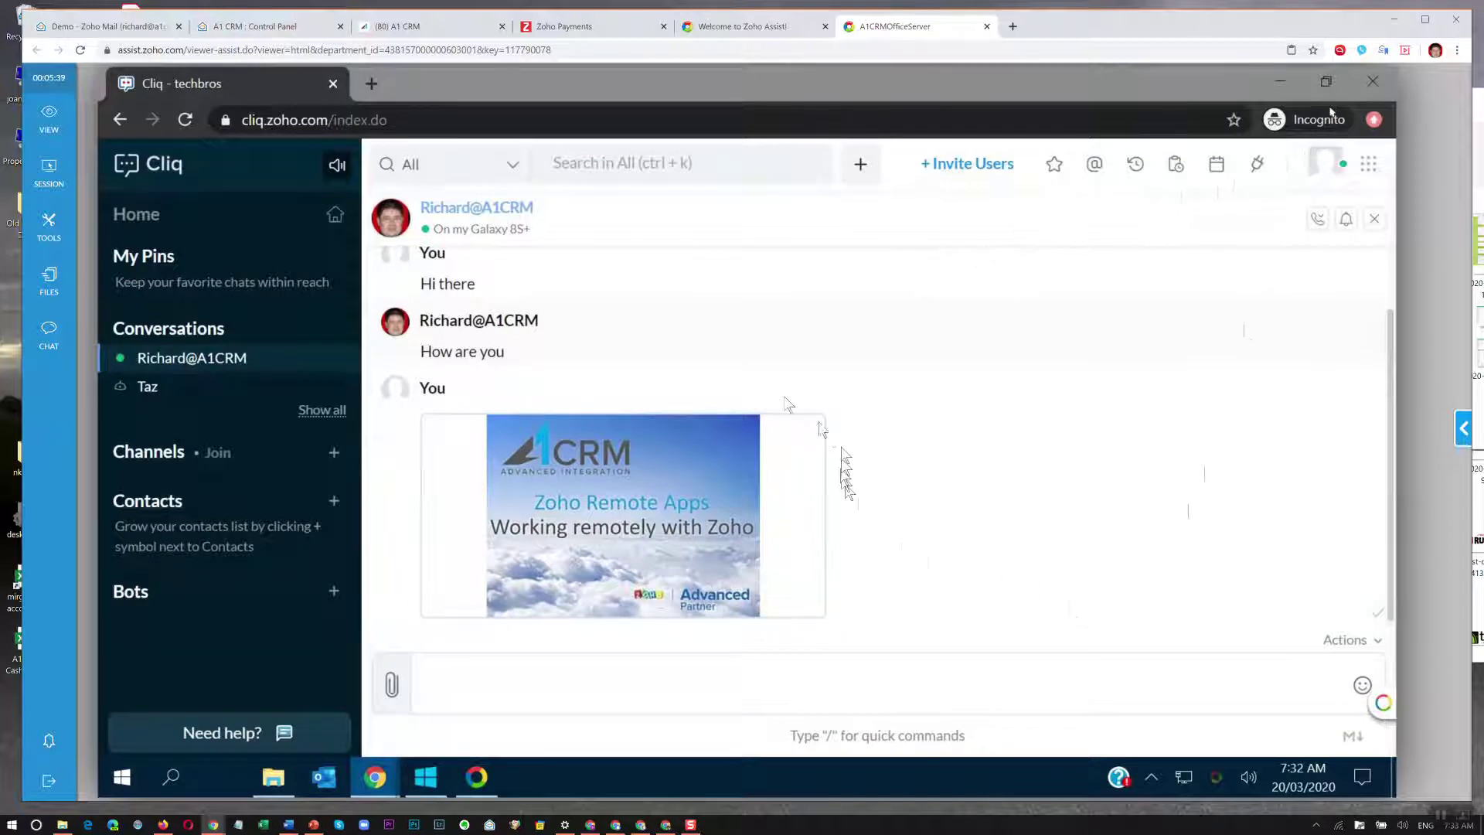
{"action": "left_click", "coordinate": [139, 255]}
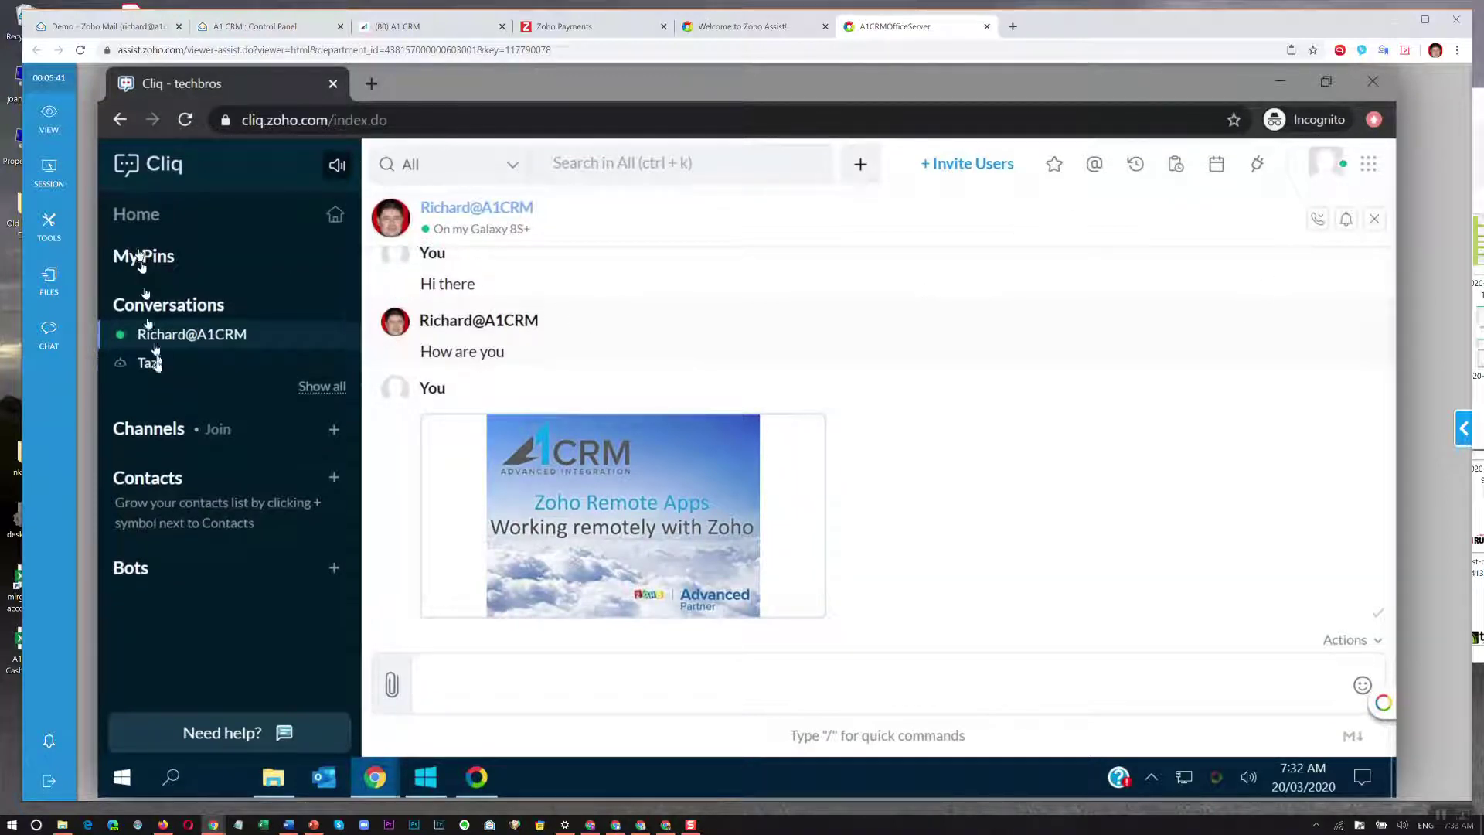
{"action": "left_click", "coordinate": [160, 481]}
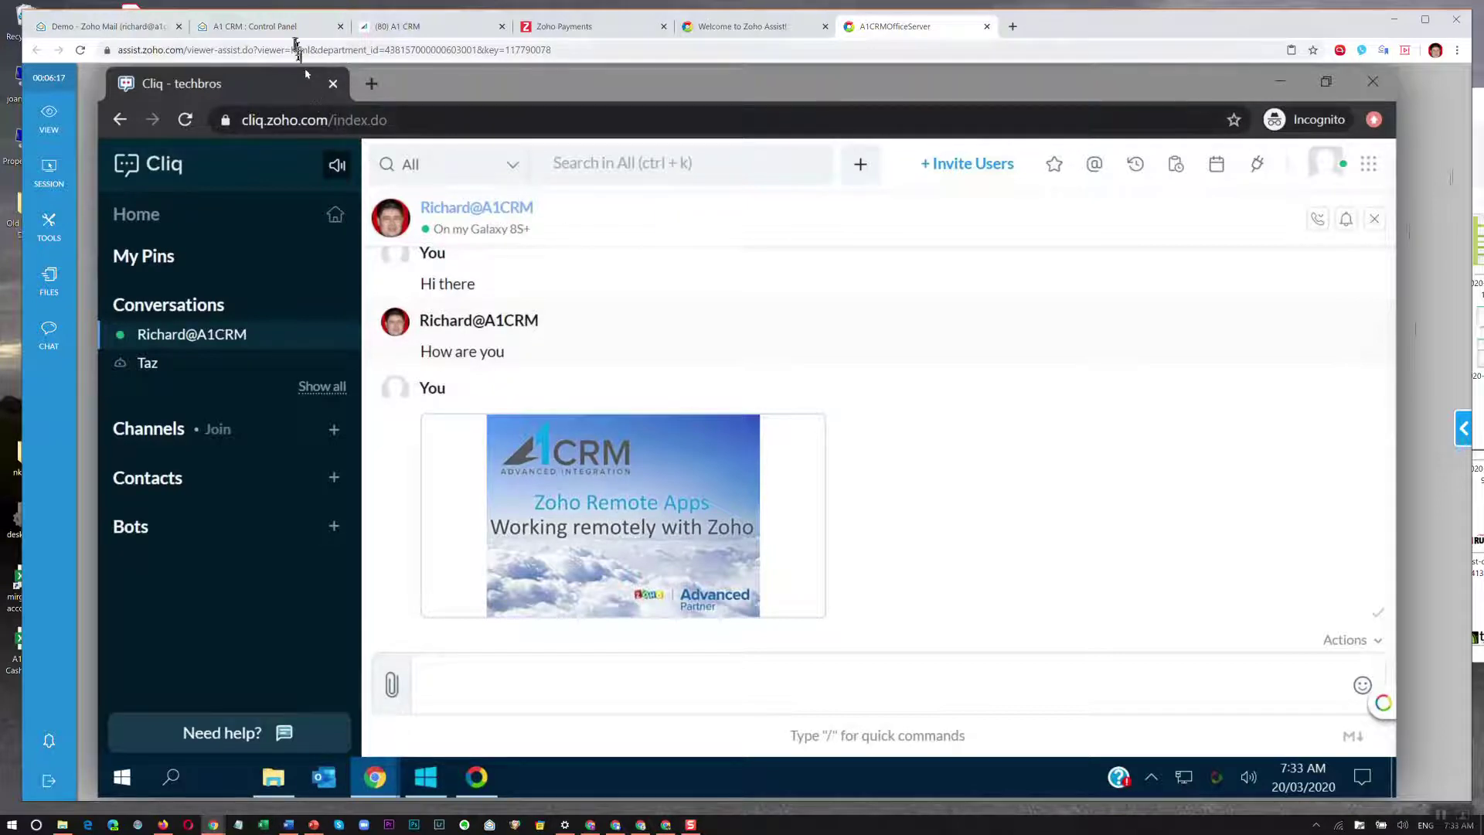
From the Zoho Mail tab, open a new tab and load Zoho CRM by entering 'crm'.
{"action": "left_click", "coordinate": [126, 30]}
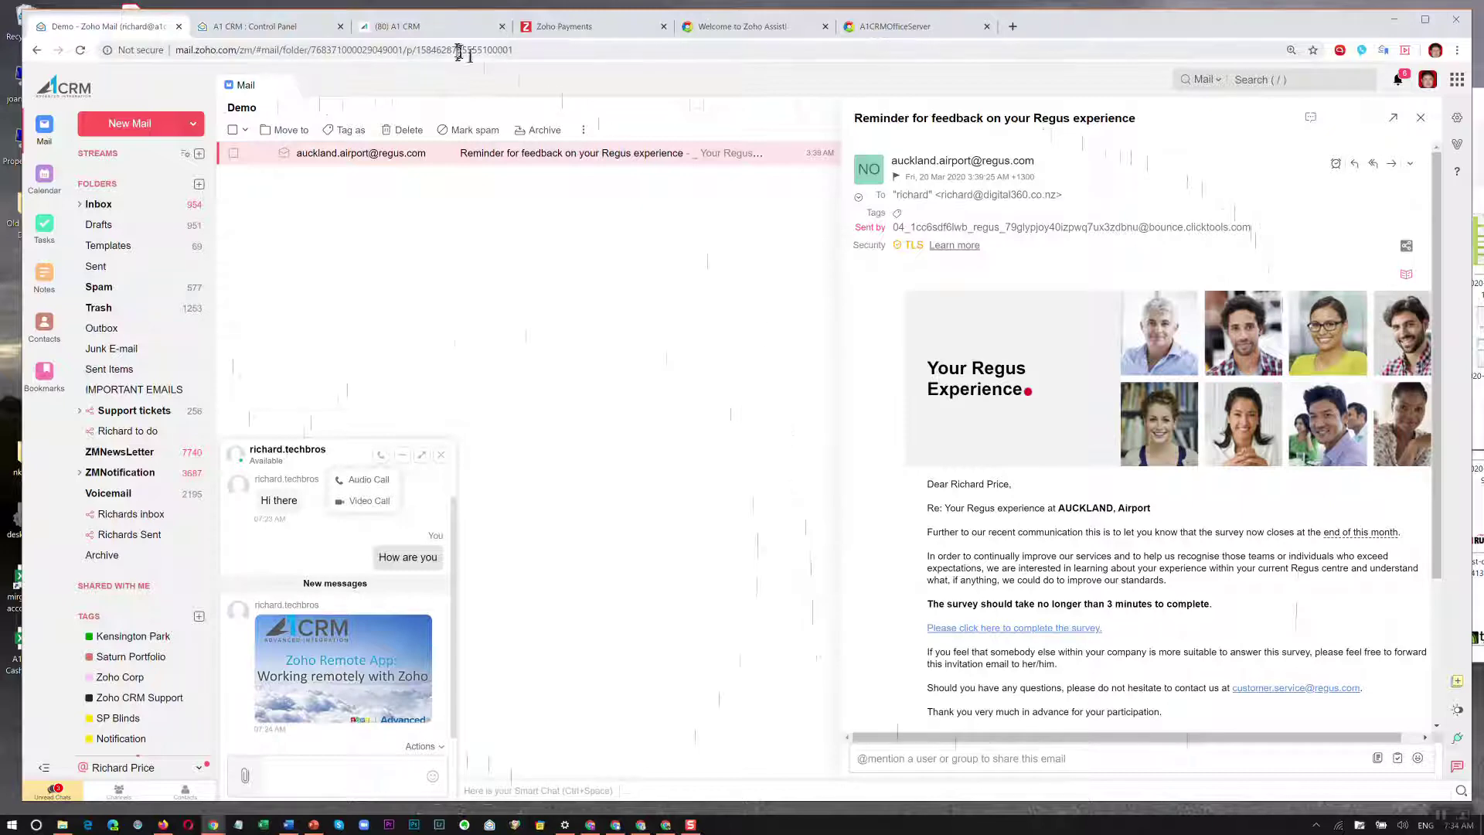
{"action": "left_click", "coordinate": [1011, 26]}
{"action": "type", "text": "crm"}
{"action": "key", "text": "Return"}
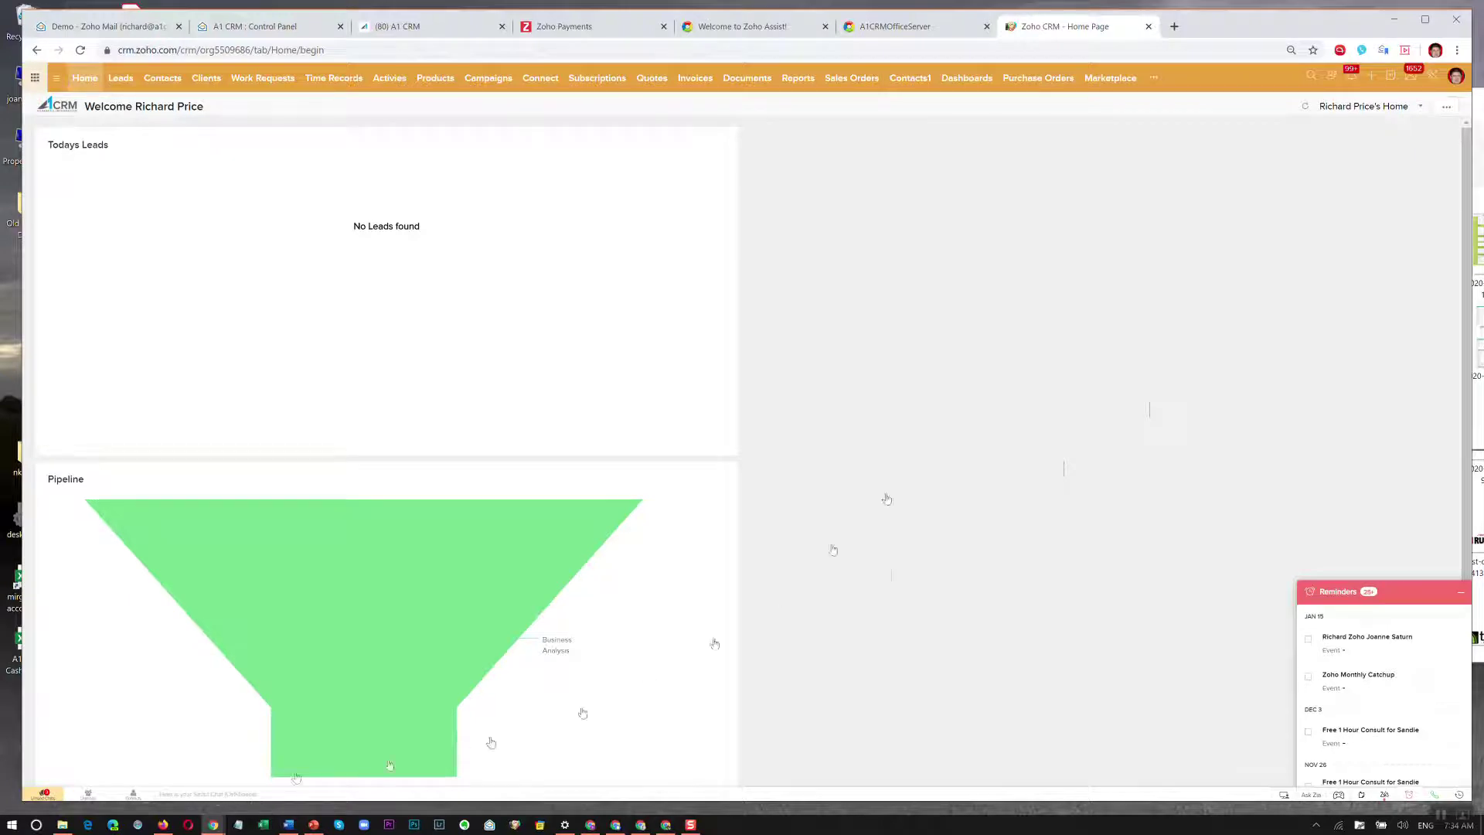
In another new tab, type 'cli' and pick the cliq.zoho.com suggestion.
{"action": "left_click", "coordinate": [1175, 28]}
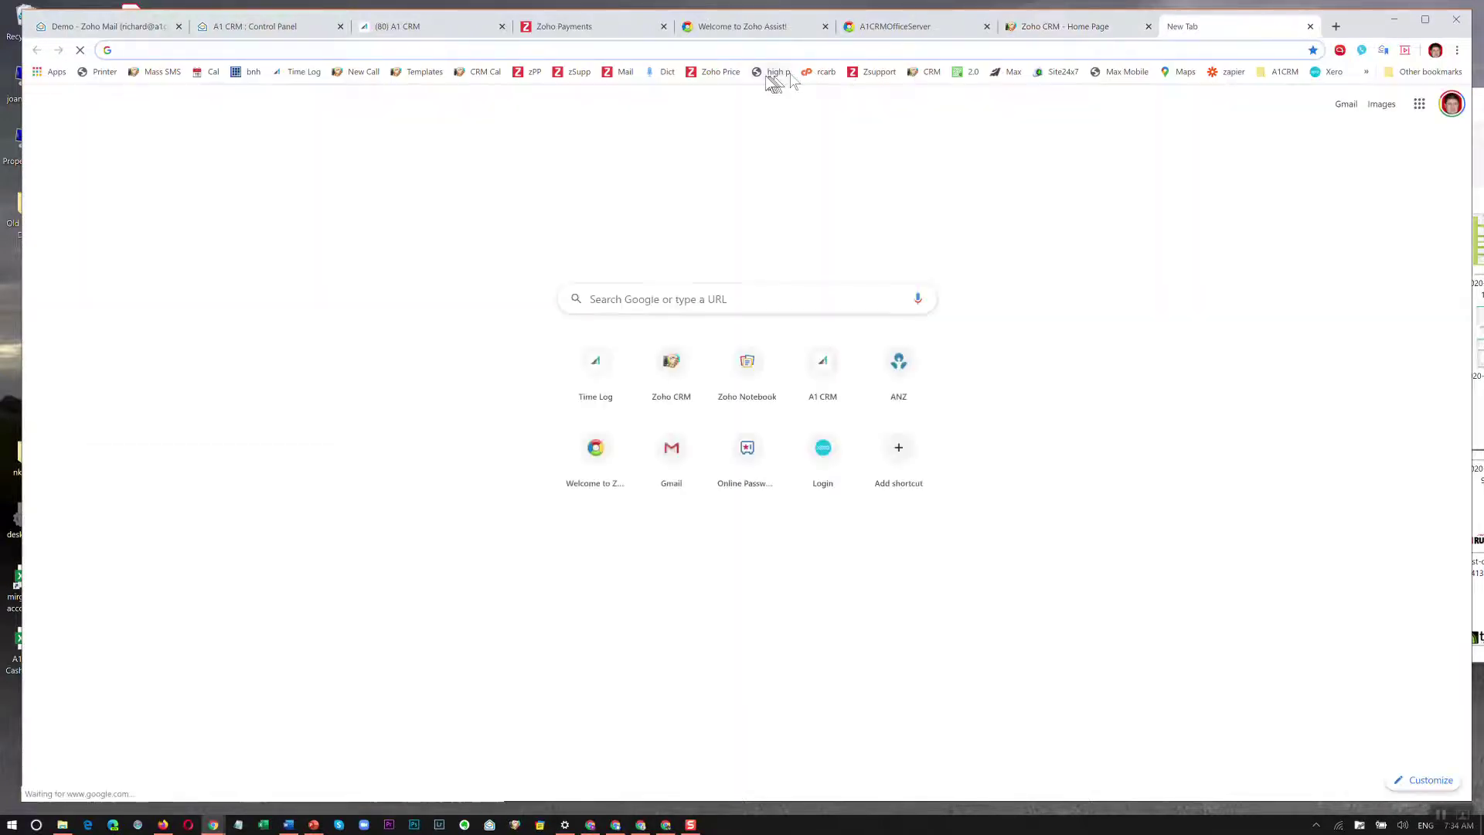
{"action": "type", "text": "cliq.zoho.com"}
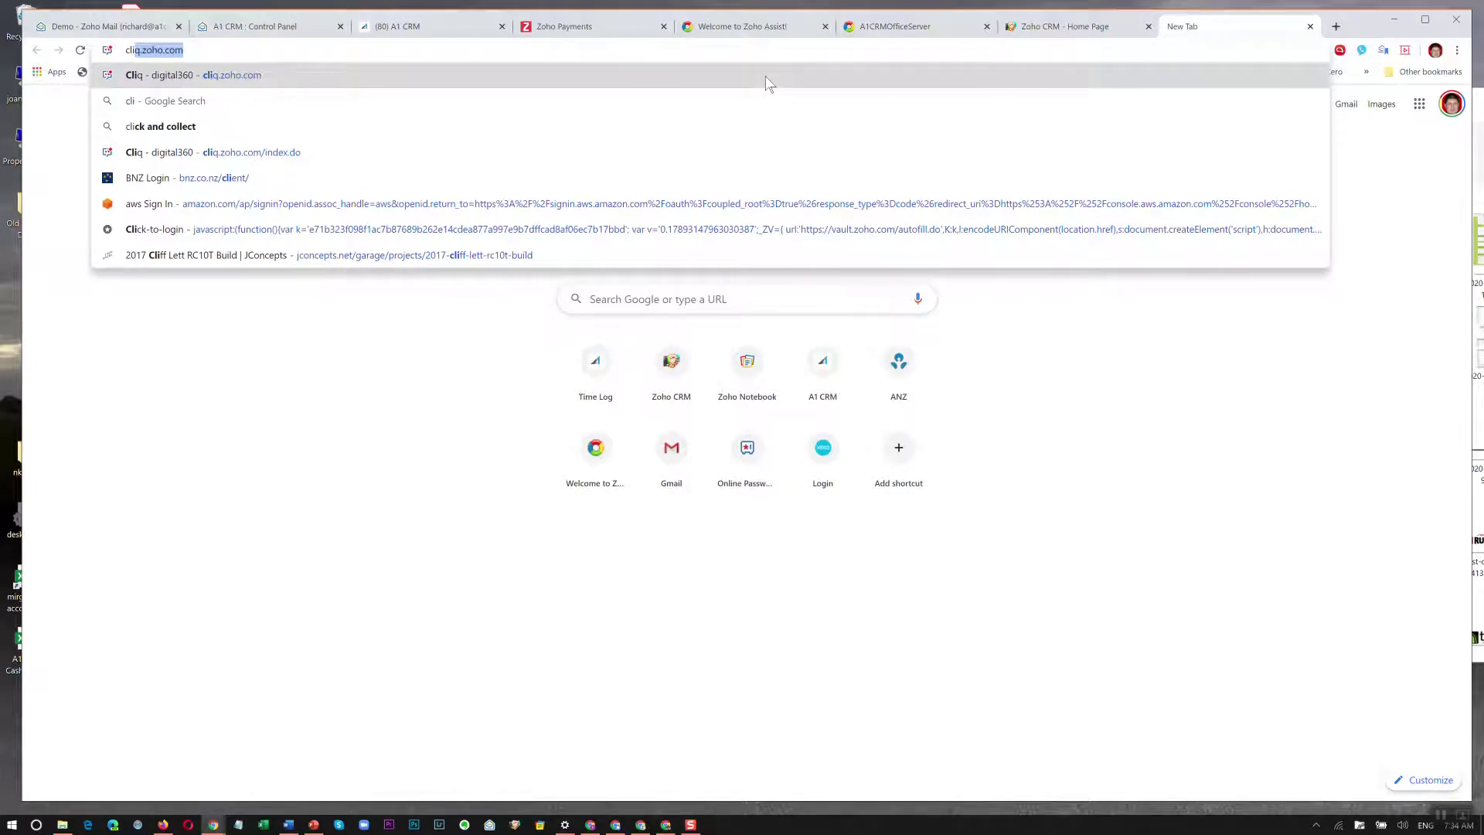
{"action": "left_click", "coordinate": [768, 83]}
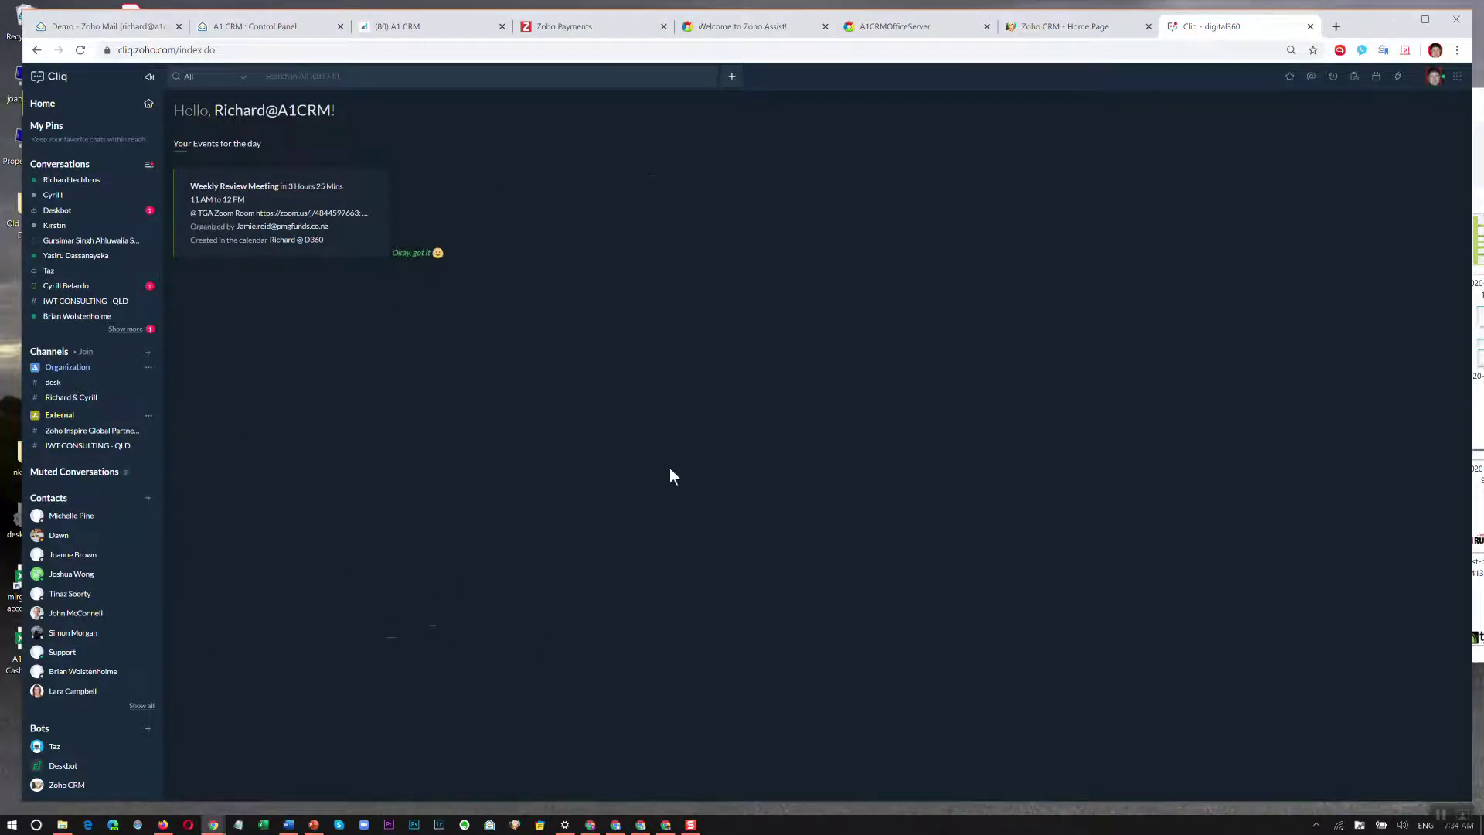
Open the one-to-one chat with the offline colleague from the Conversations list, showing its message history.
{"action": "left_click", "coordinate": [53, 195]}
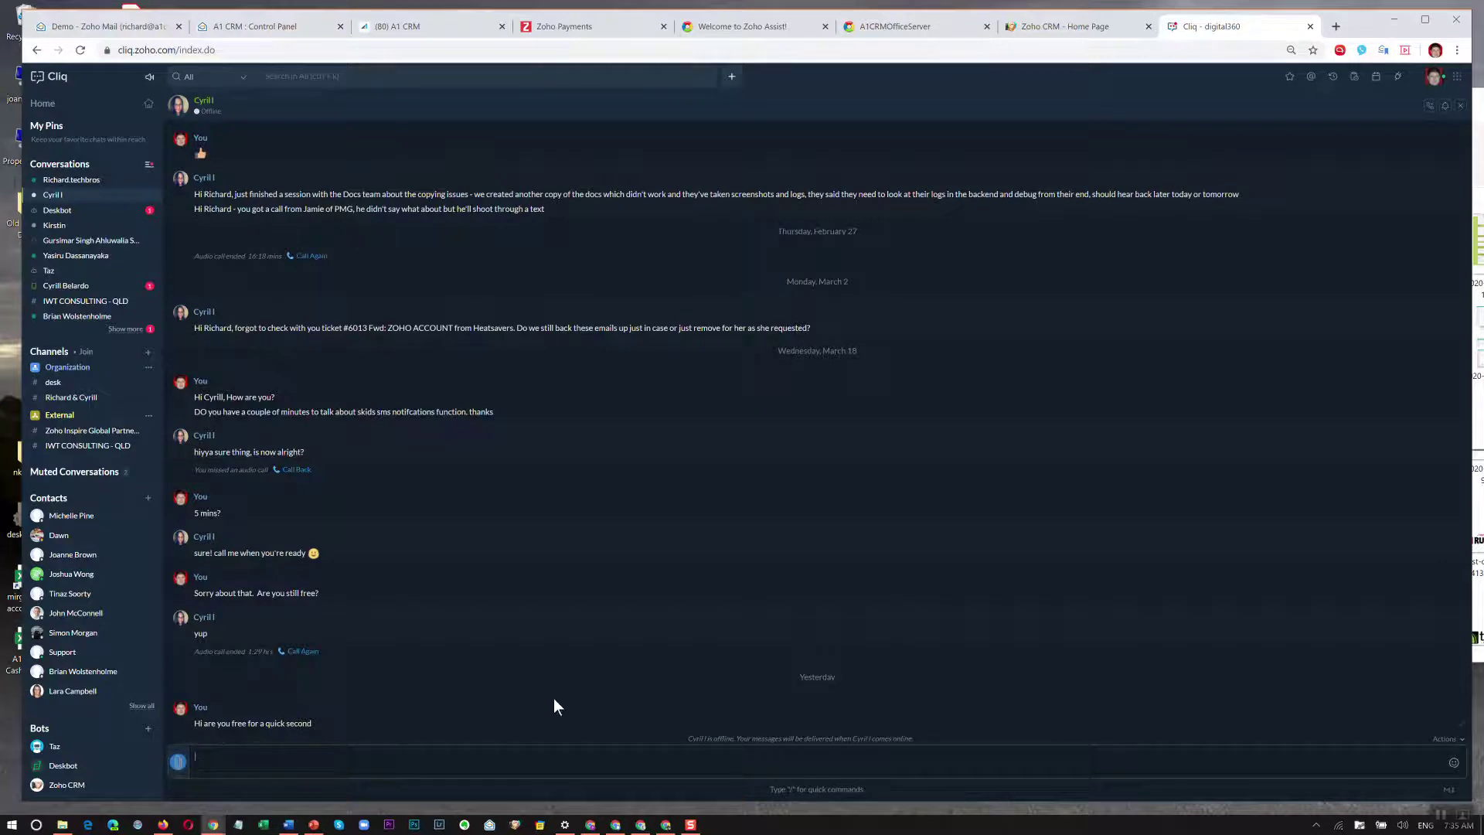
{"action": "left_click", "coordinate": [1429, 107]}
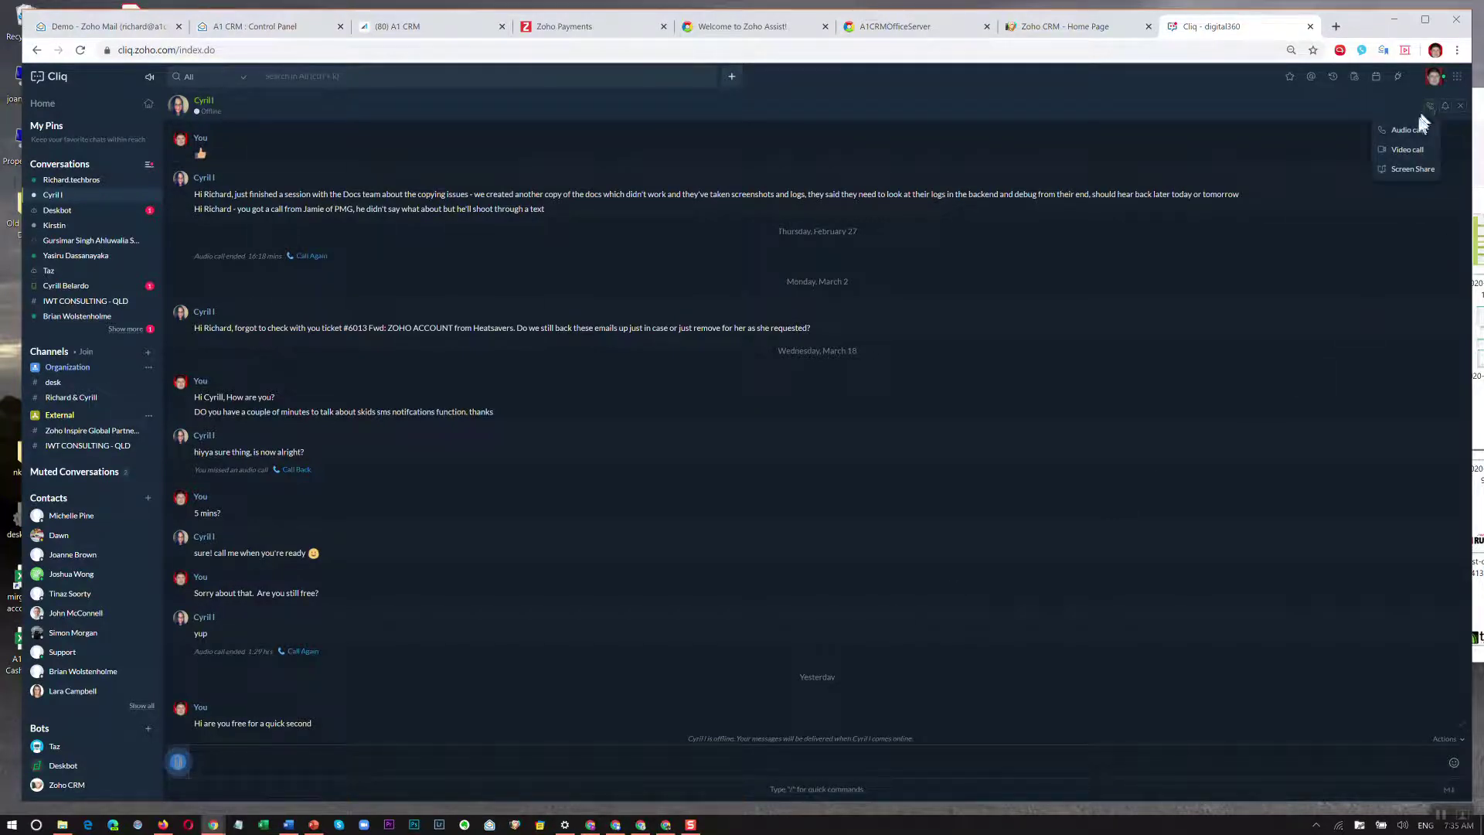